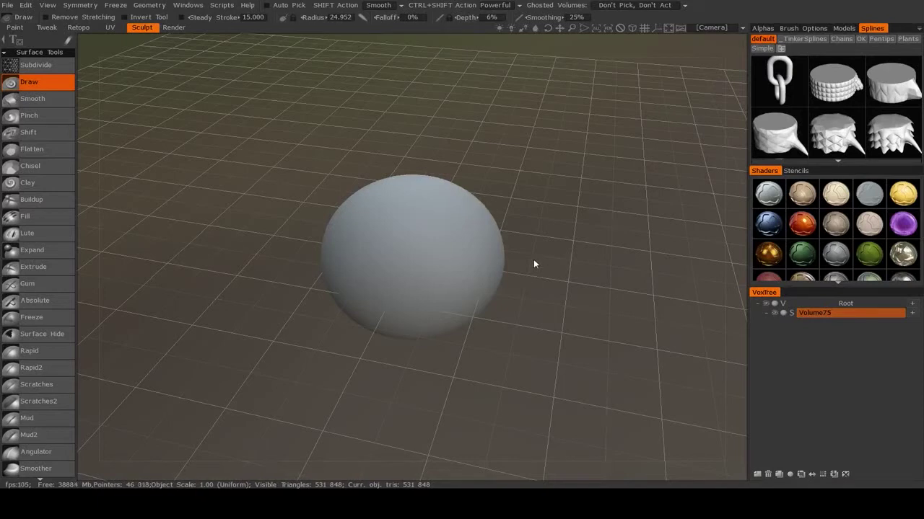
Step: Examine the sphere's wireframe mesh density up close, reducing the Draw brush radius to 5.458
{"action": "left_click_drag", "start_coordinate": [534, 261], "coordinate": [435, 278]}
{"action": "scroll", "coordinate": [568, 279], "scroll_direction": "up", "scroll_amount": 5}
{"action": "scroll", "coordinate": [470, 259], "scroll_direction": "up", "scroll_amount": 3}
{"action": "right_click", "coordinate": [436, 278]}
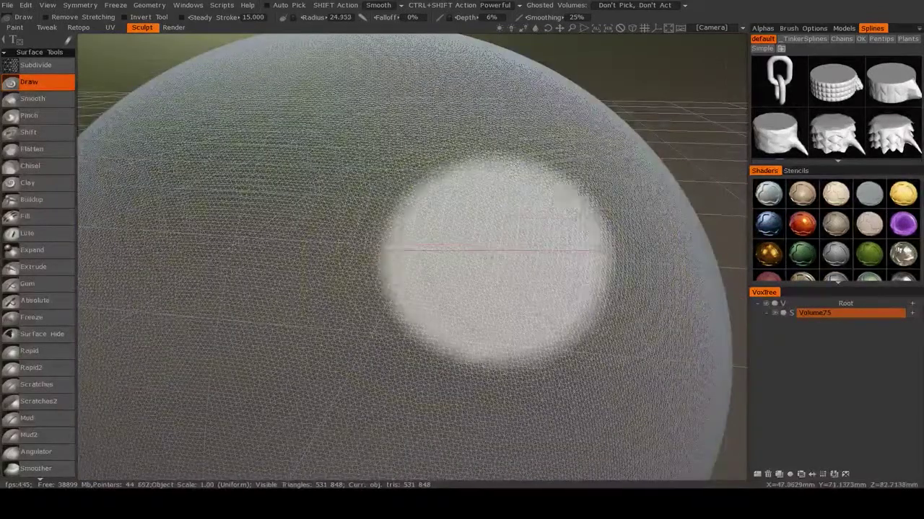
{"action": "right_click_drag", "start_coordinate": [495, 261], "coordinate": [415, 261]}
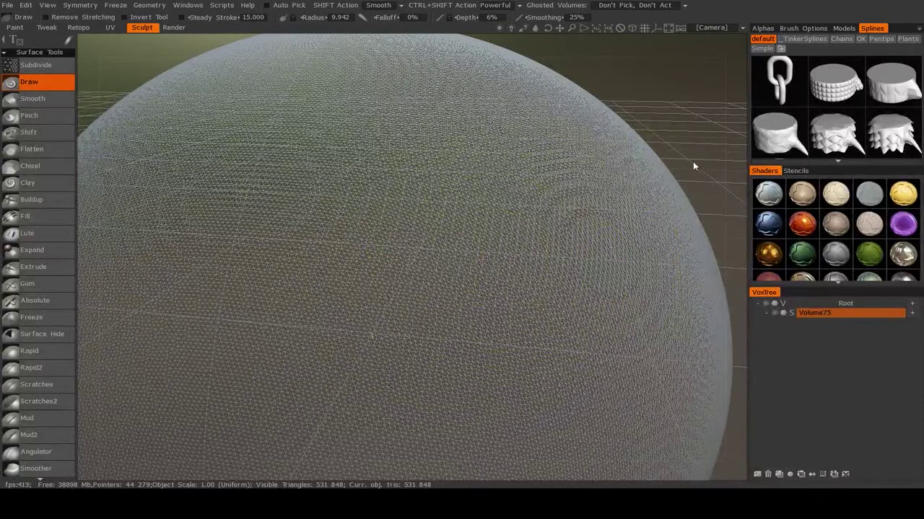
{"action": "scroll", "coordinate": [693, 165], "scroll_direction": "down", "scroll_amount": 4}
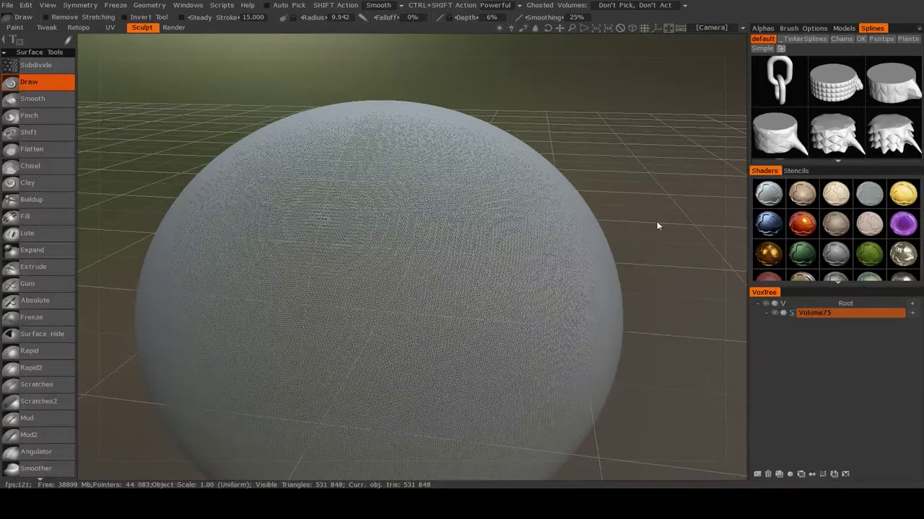
{"action": "scroll", "coordinate": [601, 171], "scroll_direction": "up", "scroll_amount": 5}
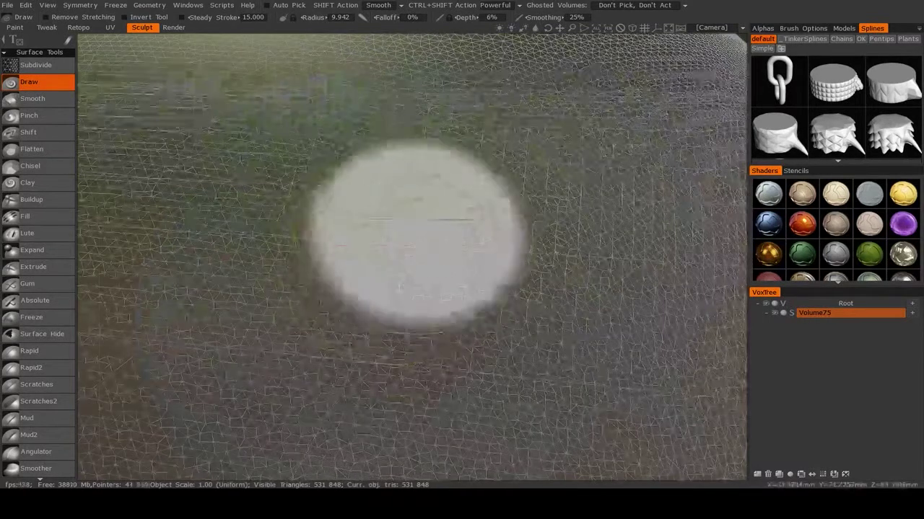
{"action": "right_click_drag", "start_coordinate": [406, 300], "coordinate": [347, 298]}
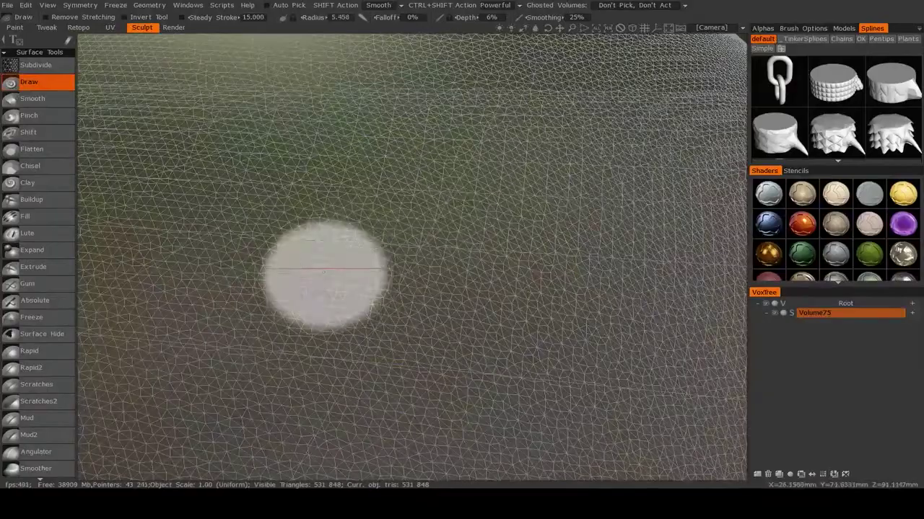
{"action": "scroll", "coordinate": [493, 267], "scroll_direction": "down", "scroll_amount": 5}
Step: Pull the sphere's upper side outward into a long stretched spike using the Move tool at radius 20.648
{"action": "scroll", "coordinate": [33, 380], "scroll_direction": "down", "scroll_amount": 10}
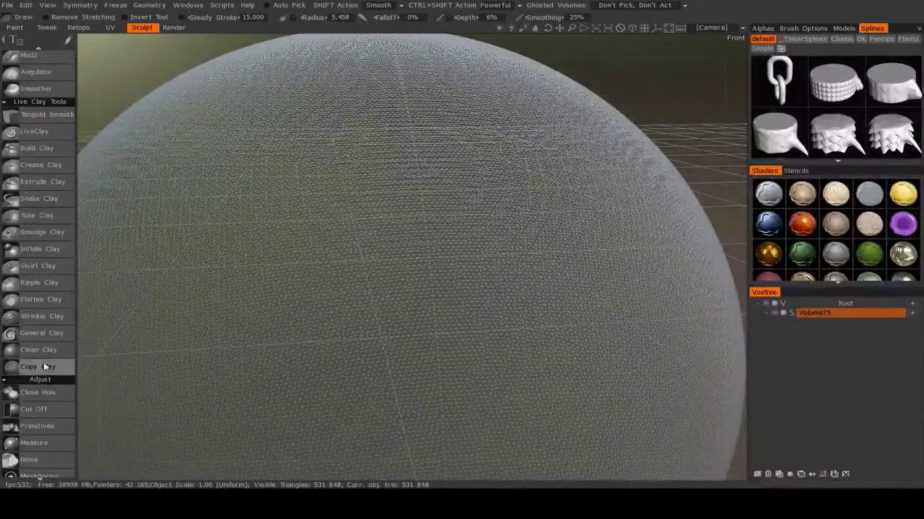
{"action": "scroll", "coordinate": [44, 365], "scroll_direction": "down", "scroll_amount": 2}
{"action": "scroll", "coordinate": [41, 298], "scroll_direction": "down", "scroll_amount": 8}
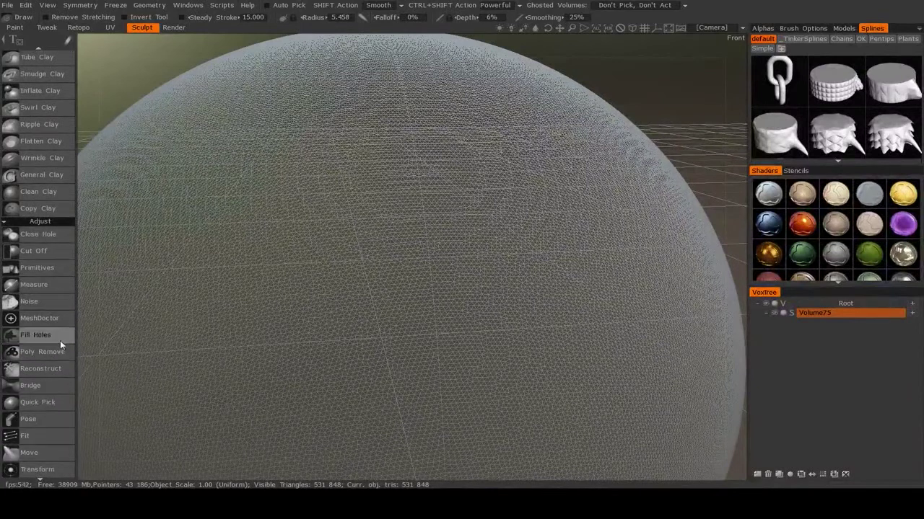
{"action": "scroll", "coordinate": [52, 418], "scroll_direction": "down", "scroll_amount": 2}
{"action": "left_click", "coordinate": [51, 420]}
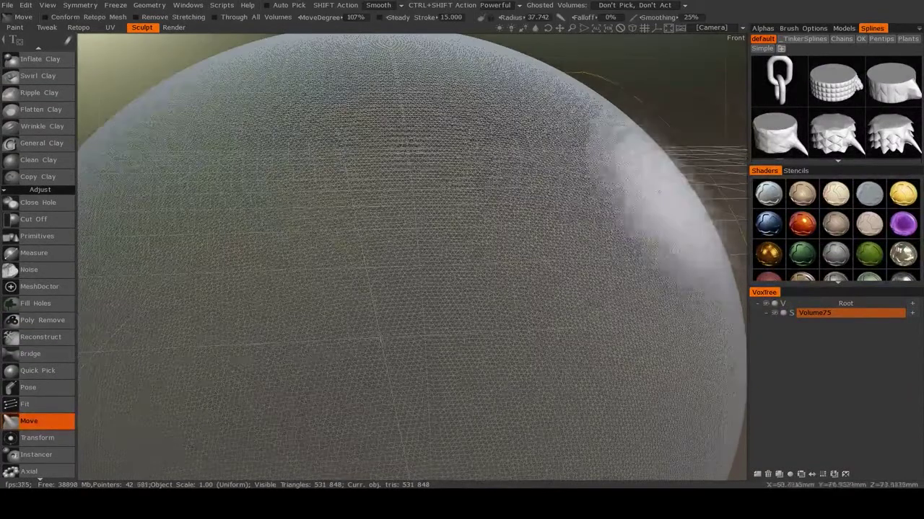
{"action": "mouse_move", "coordinate": [653, 195]}
{"action": "left_mouse_down"}
{"action": "mouse_move", "coordinate": [707, 141]}
{"action": "mouse_move", "coordinate": [563, 152]}
{"action": "mouse_move", "coordinate": [590, 172]}
{"action": "left_mouse_up"}
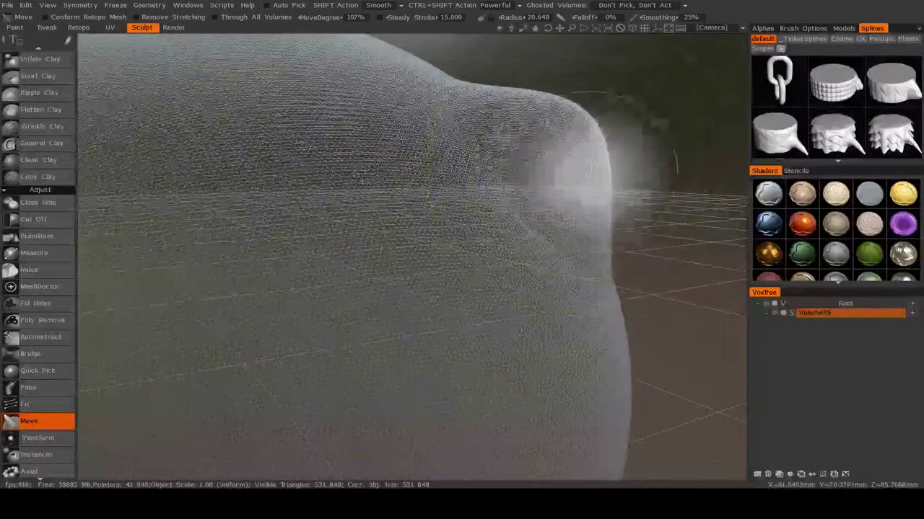
{"action": "right_click_drag", "start_coordinate": [515, 169], "coordinate": [593, 170], "text": "alt"}
{"action": "left_click_drag", "start_coordinate": [571, 157], "coordinate": [682, 99]}
{"action": "right_click_drag", "start_coordinate": [552, 278], "coordinate": [587, 274], "text": "alt"}
{"action": "middle_click_drag", "start_coordinate": [587, 275], "coordinate": [462, 361], "text": "alt"}
{"action": "left_click_drag", "start_coordinate": [572, 202], "coordinate": [548, 244], "text": "alt"}
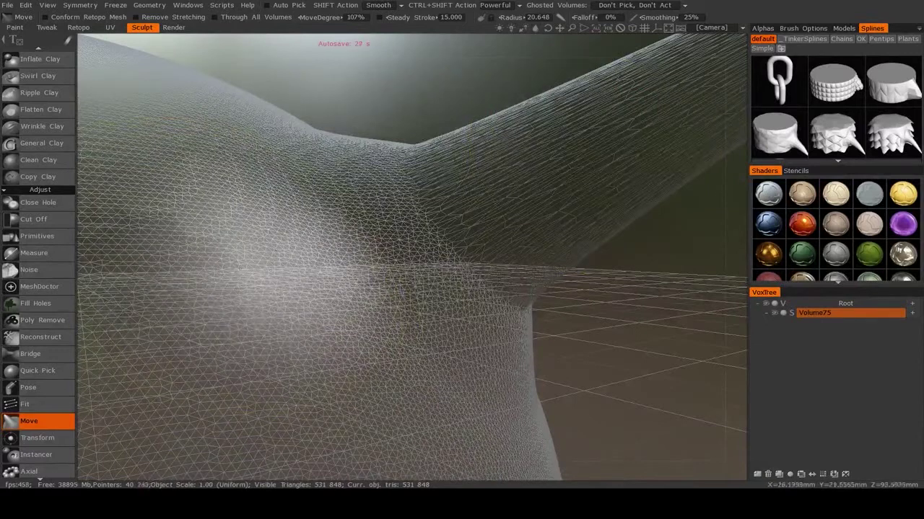
{"action": "mouse_move", "coordinate": [472, 314]}
{"action": "right_mouse_down", "text": "alt"}
{"action": "mouse_move", "coordinate": [415, 310]}
{"action": "mouse_move", "coordinate": [455, 310]}
{"action": "right_mouse_up", "text": "alt"}
{"action": "mouse_move", "coordinate": [462, 307]}
{"action": "left_mouse_down", "text": "alt"}
{"action": "mouse_move", "coordinate": [495, 328]}
{"action": "mouse_move", "coordinate": [440, 340]}
{"action": "left_mouse_up", "text": "alt"}
Step: Undo all the Move strokes on the sphere
{"action": "key", "text": "ctrl+z"}
{"action": "key", "text": "ctrl+z"}
{"action": "key", "text": "ctrl+z"}
{"action": "key", "text": "ctrl+z"}
{"action": "right_click_drag", "start_coordinate": [440, 339], "coordinate": [464, 339], "text": "alt"}
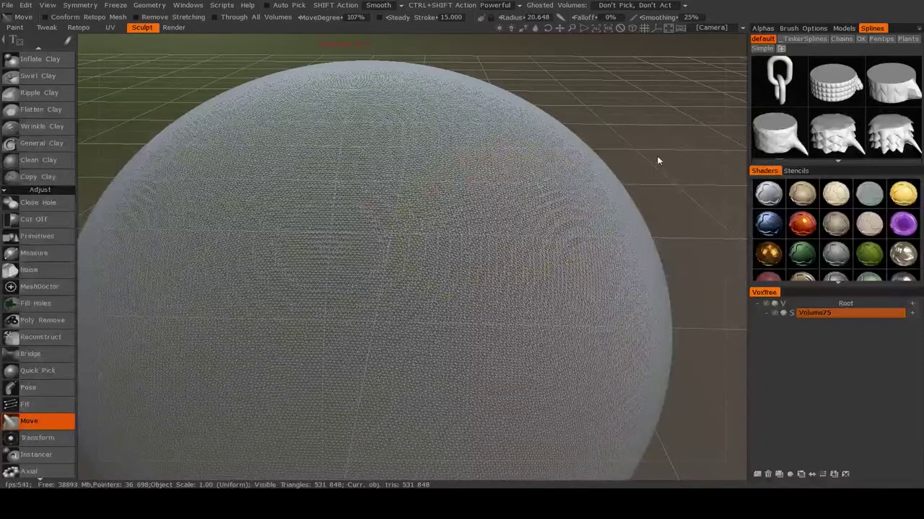
Step: Examine the sphere's wireframe from the side and from above
{"action": "left_click_drag", "start_coordinate": [656, 156], "coordinate": [534, 303]}
{"action": "scroll", "coordinate": [662, 160], "scroll_direction": "down", "scroll_amount": 5}
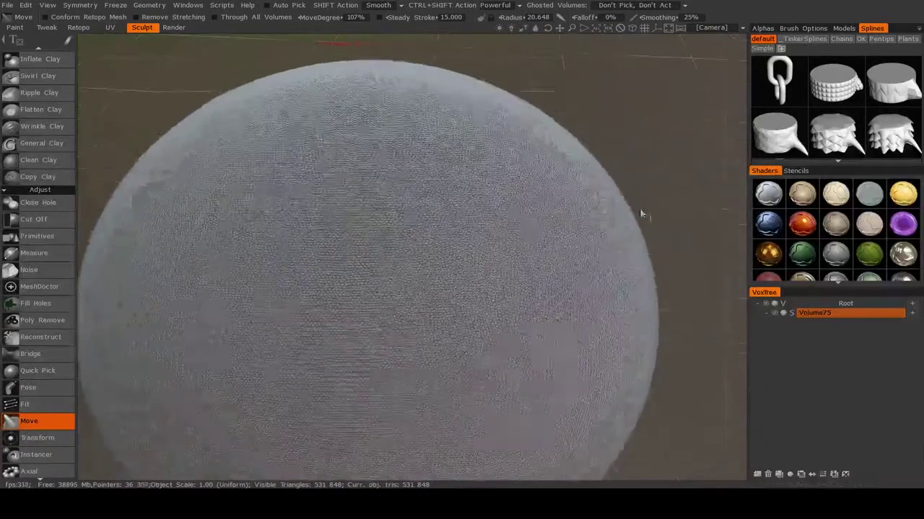
{"action": "scroll", "coordinate": [650, 216], "scroll_direction": "up", "scroll_amount": 4}
{"action": "scroll", "coordinate": [649, 216], "scroll_direction": "down", "scroll_amount": 6}
{"action": "scroll", "coordinate": [643, 212], "scroll_direction": "up", "scroll_amount": 3}
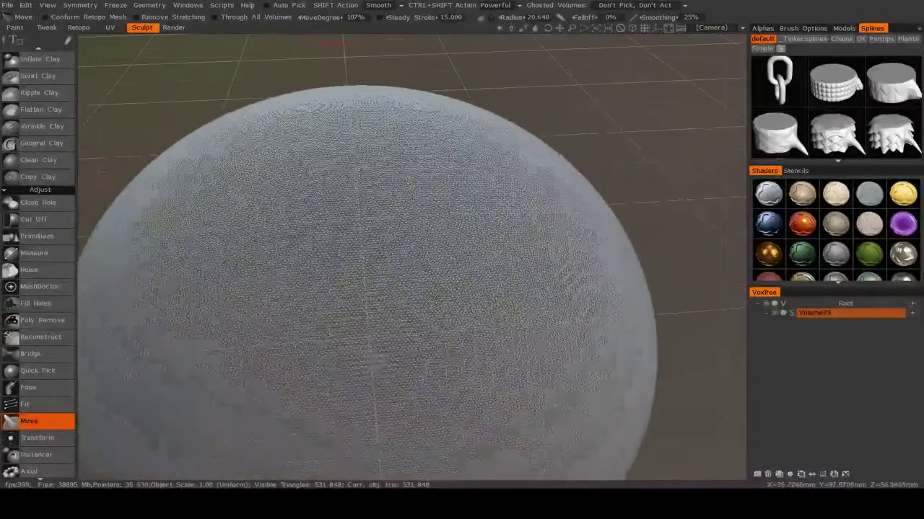
{"action": "left_click_drag", "start_coordinate": [562, 233], "coordinate": [501, 247]}
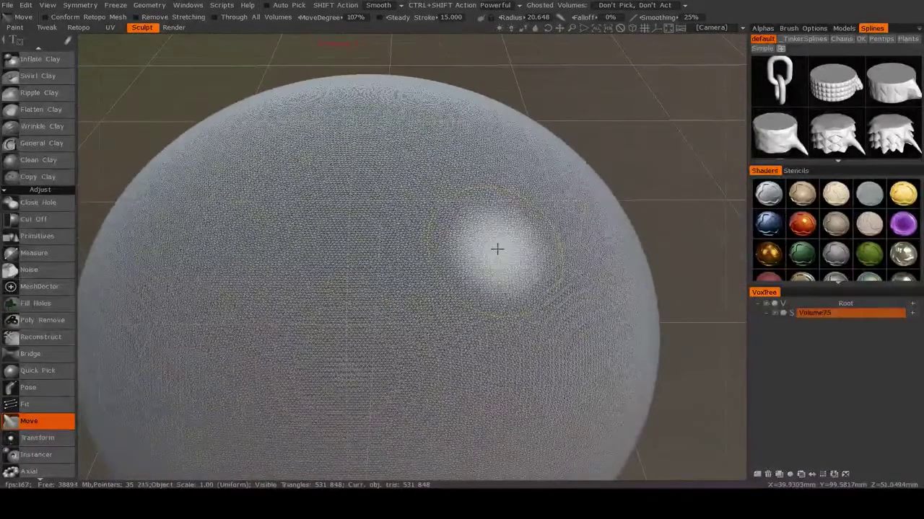
{"action": "left_click_drag", "start_coordinate": [659, 209], "coordinate": [622, 268]}
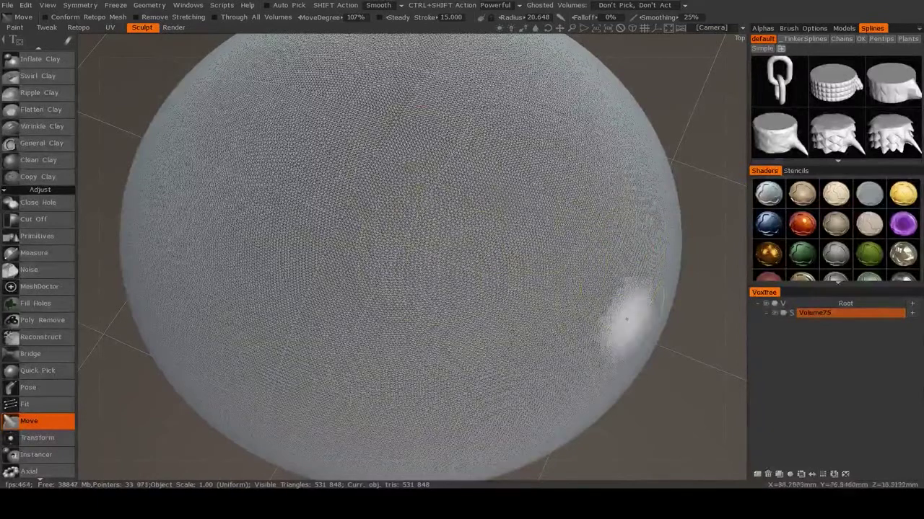
{"action": "left_click_drag", "start_coordinate": [657, 385], "coordinate": [671, 368]}
{"action": "mouse_move", "coordinate": [671, 368]}
{"action": "right_mouse_down"}
{"action": "mouse_move", "coordinate": [678, 342]}
{"action": "mouse_move", "coordinate": [649, 368]}
{"action": "mouse_move", "coordinate": [657, 375]}
{"action": "mouse_move", "coordinate": [681, 363]}
{"action": "right_mouse_up"}
{"action": "left_click_drag", "start_coordinate": [681, 362], "coordinate": [662, 274]}
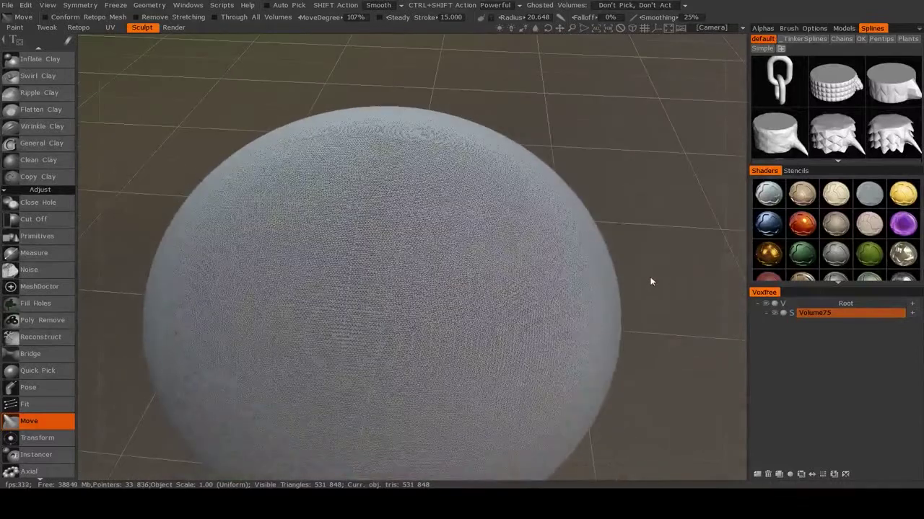
{"action": "left_click_drag", "start_coordinate": [650, 282], "coordinate": [651, 307]}
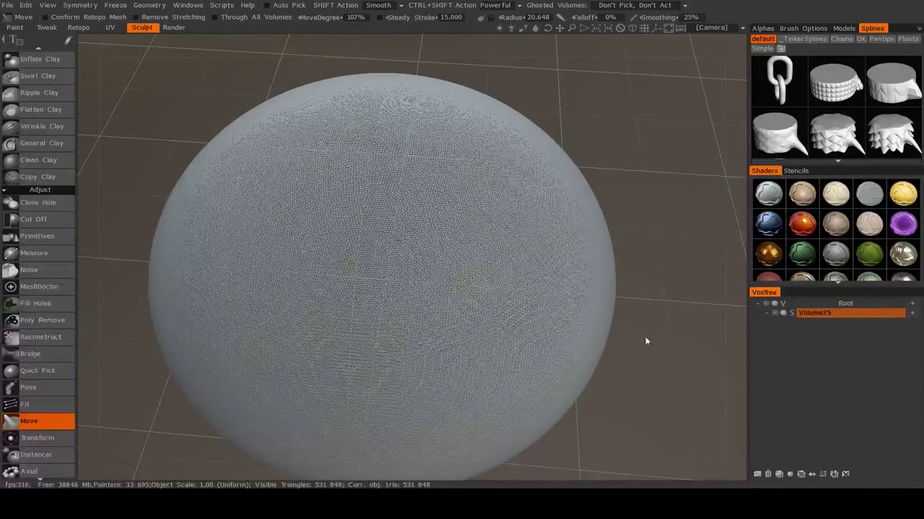
Step: Look through the available surface and Live Clay sculpting tools and check the sphere's volume layer
{"action": "scroll", "coordinate": [32, 246], "scroll_direction": "up", "scroll_amount": 5}
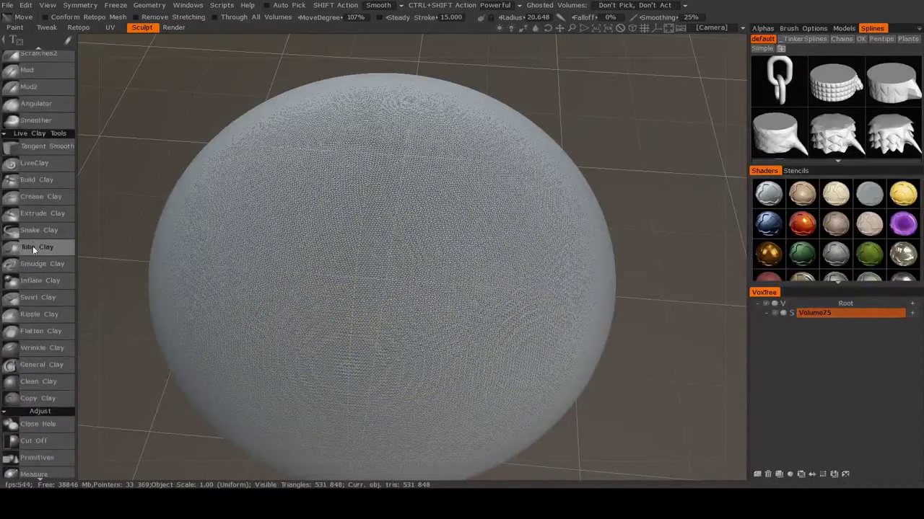
{"action": "scroll", "coordinate": [32, 246], "scroll_direction": "up", "scroll_amount": 7}
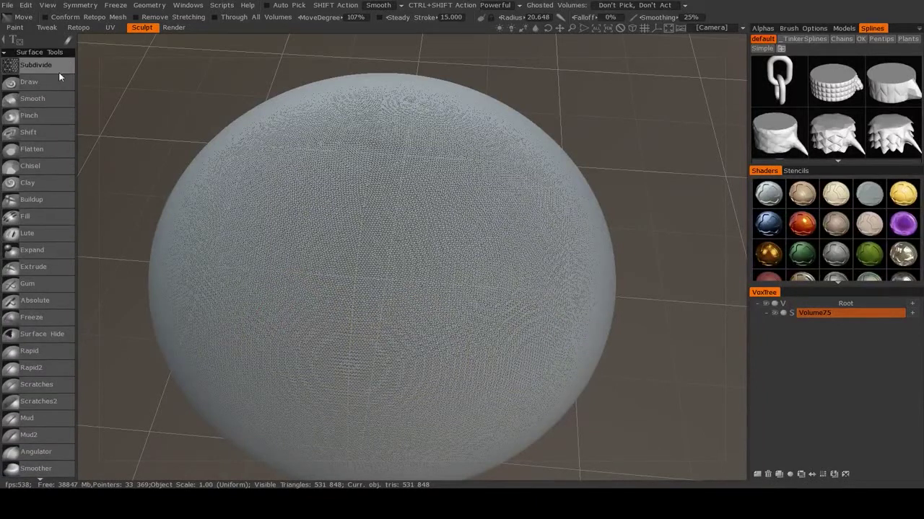
{"action": "left_click_drag", "start_coordinate": [633, 382], "coordinate": [658, 324]}
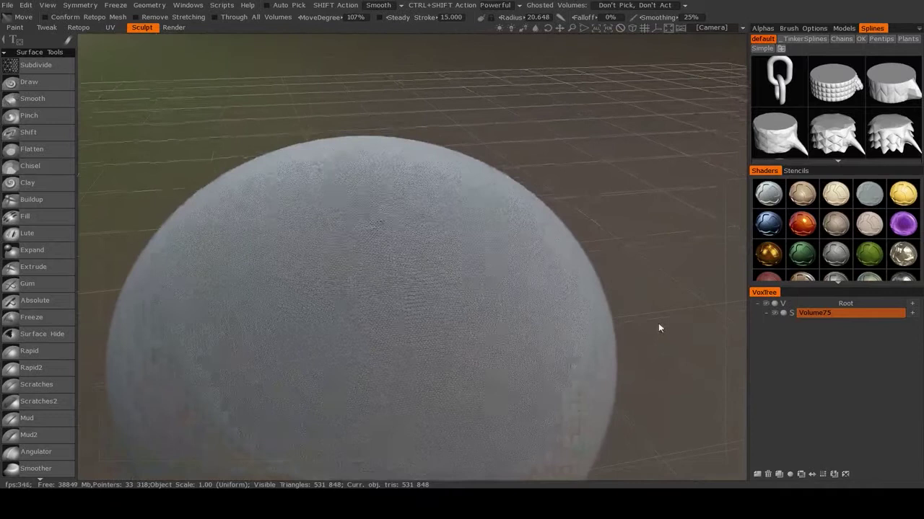
{"action": "double_click", "coordinate": [823, 315]}
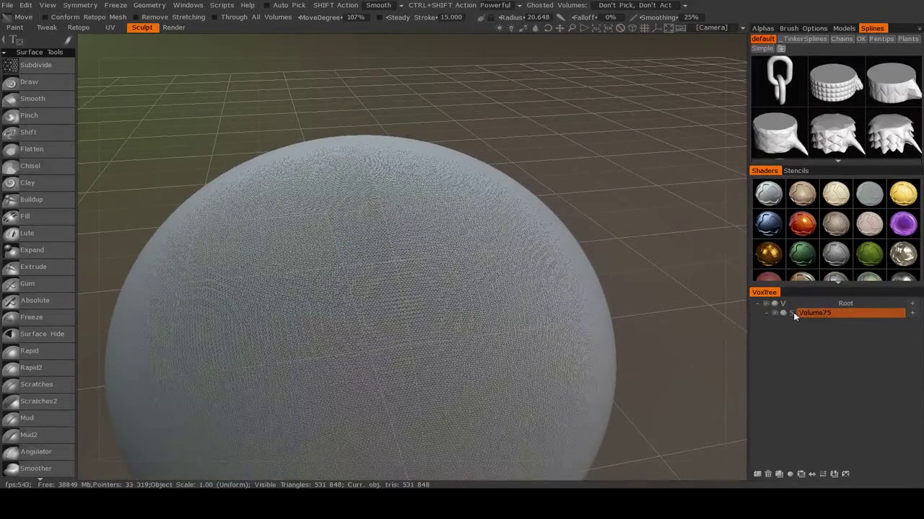
{"action": "left_click_drag", "start_coordinate": [602, 248], "coordinate": [599, 265]}
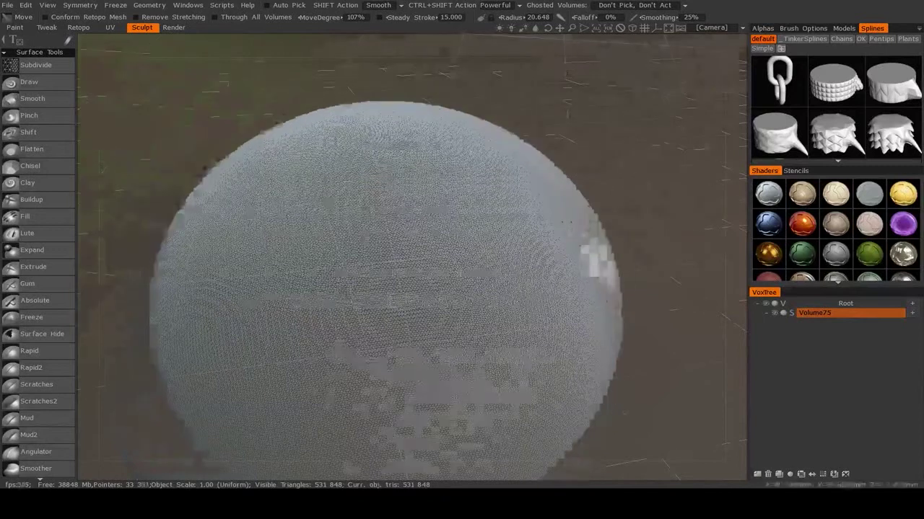
{"action": "scroll", "coordinate": [656, 297], "scroll_direction": "down", "scroll_amount": 2}
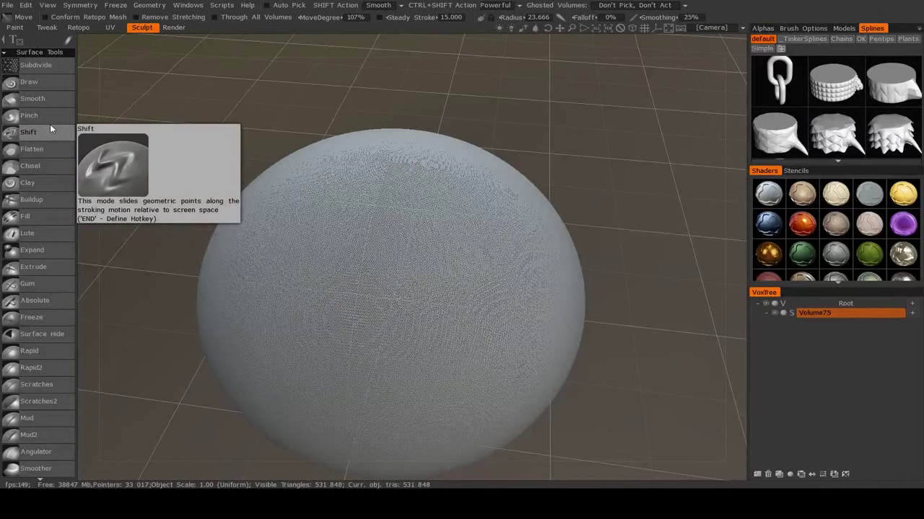
{"action": "scroll", "coordinate": [44, 194], "scroll_direction": "down", "scroll_amount": 1}
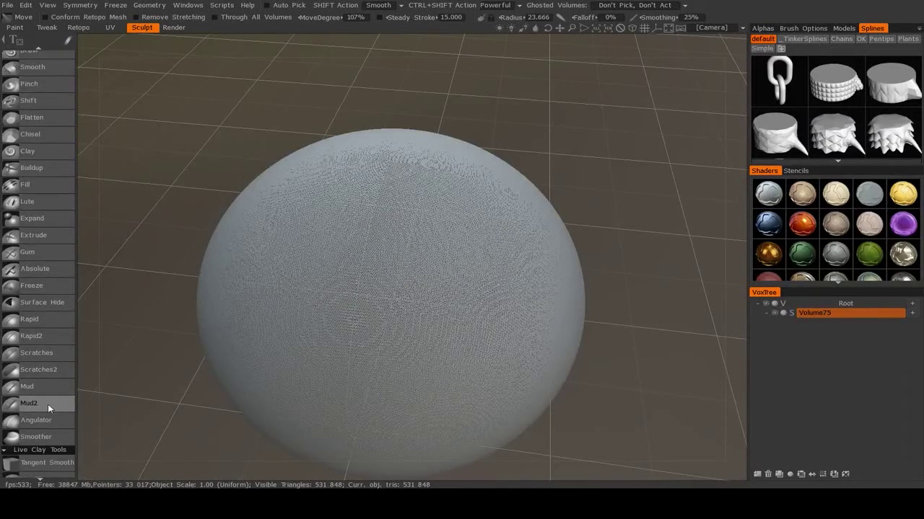
{"action": "scroll", "coordinate": [50, 140], "scroll_direction": "up", "scroll_amount": 1}
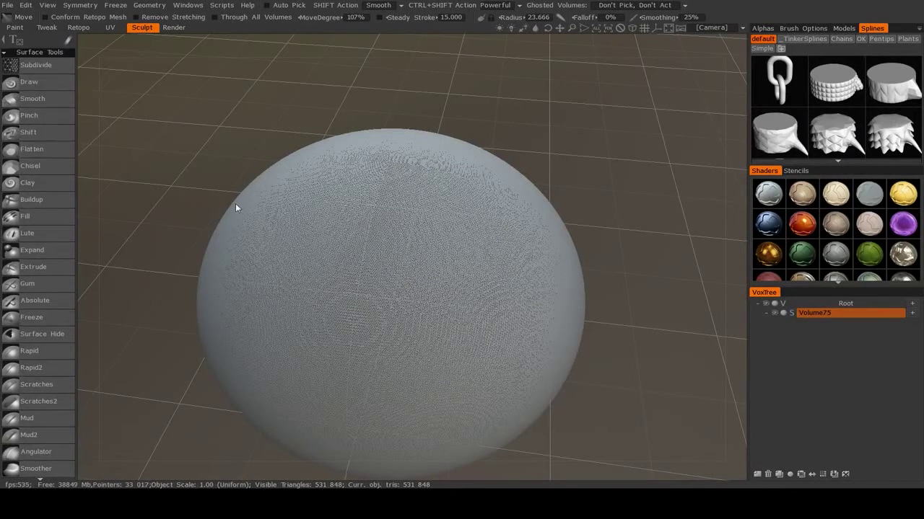
Step: Hide the wireframe and sculpt raised tubular strokes on the sphere with the Draw tool at radius 8.684 and depth 29%
{"action": "key", "text": "w"}
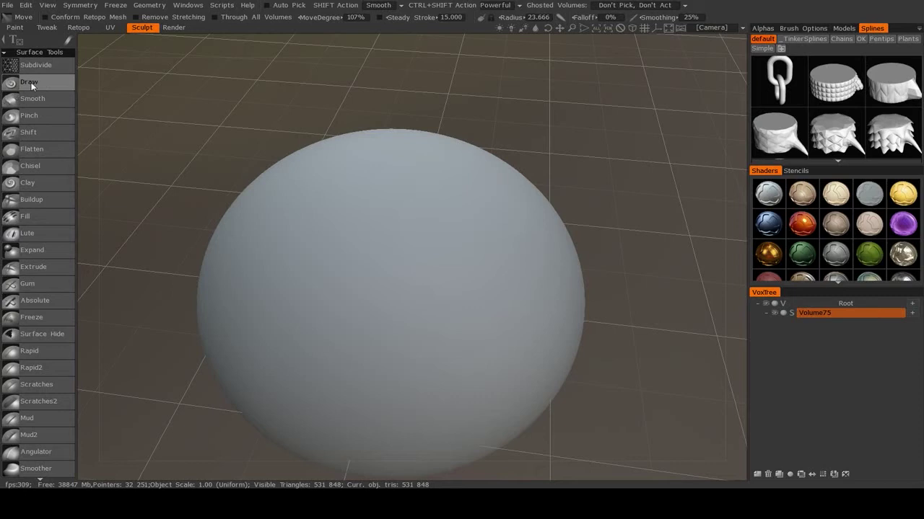
{"action": "left_click", "coordinate": [29, 83]}
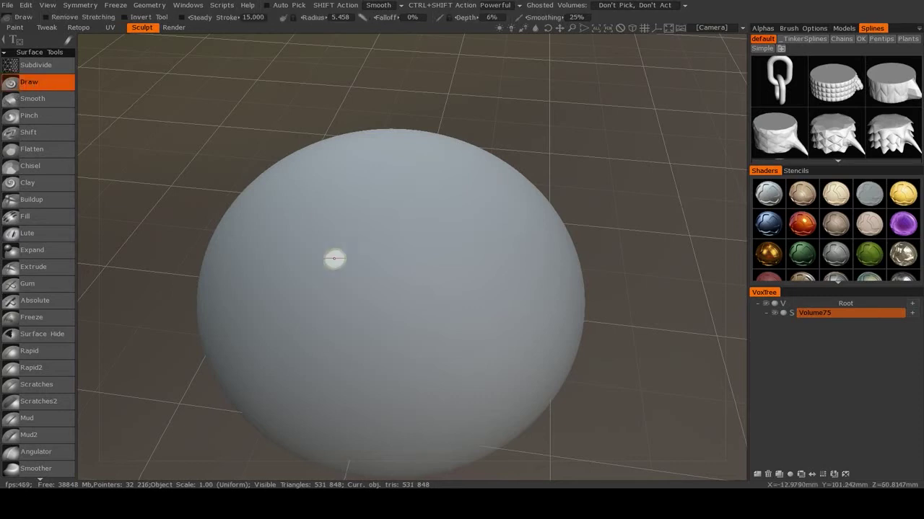
{"action": "right_click_drag", "start_coordinate": [452, 273], "coordinate": [476, 292]}
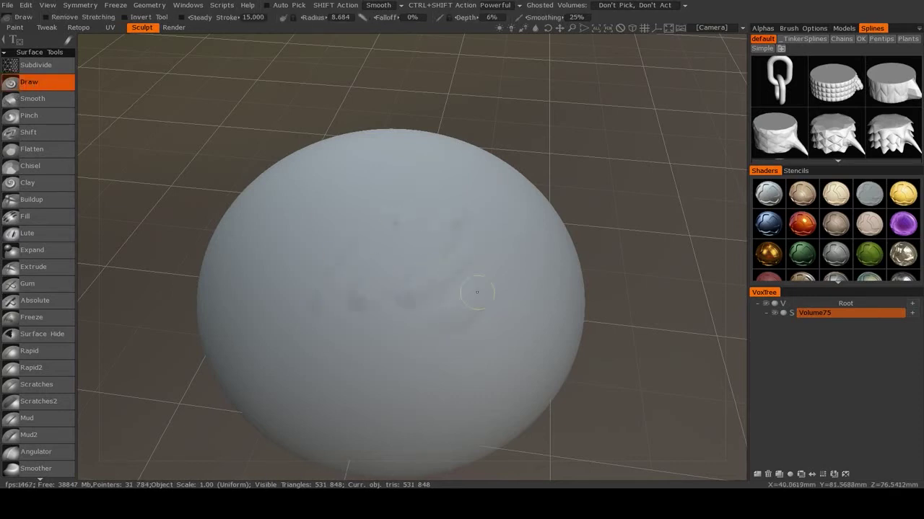
{"action": "left_click_drag", "start_coordinate": [458, 293], "coordinate": [366, 208]}
{"action": "right_click_drag", "start_coordinate": [416, 244], "coordinate": [417, 221]}
{"action": "left_click_drag", "start_coordinate": [356, 272], "coordinate": [533, 305]}
{"action": "mouse_move", "coordinate": [533, 305]}
{"action": "left_mouse_down", "text": "alt"}
{"action": "mouse_move", "coordinate": [599, 292]}
{"action": "mouse_move", "coordinate": [535, 294]}
{"action": "left_mouse_up", "text": "alt"}
Step: Try a Draw stroke with the branching crack alpha across the sphere's front at radius 20.102, and undo it
{"action": "left_click", "coordinate": [764, 29]}
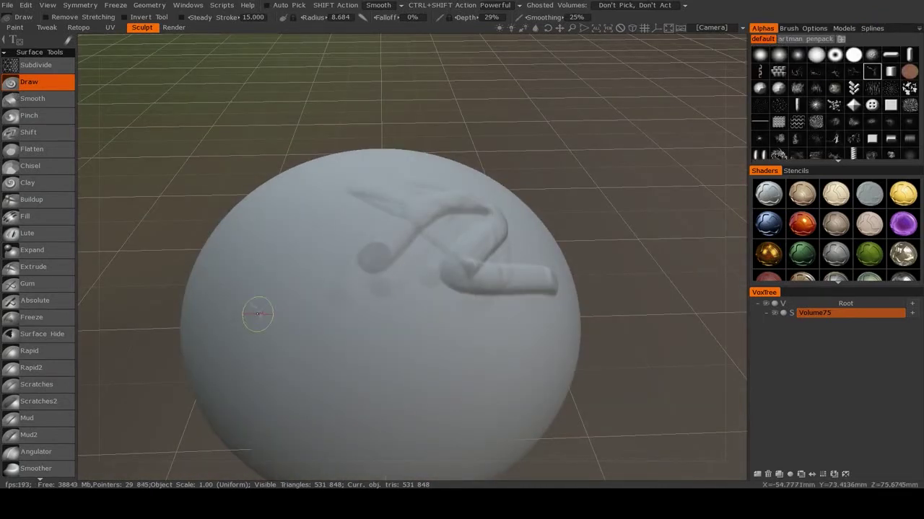
{"action": "right_click_drag", "start_coordinate": [254, 310], "coordinate": [280, 303]}
{"action": "mouse_move", "coordinate": [280, 303]}
{"action": "left_mouse_down"}
{"action": "mouse_move", "coordinate": [439, 363]}
{"action": "mouse_move", "coordinate": [567, 280]}
{"action": "mouse_move", "coordinate": [537, 285]}
{"action": "left_mouse_up"}
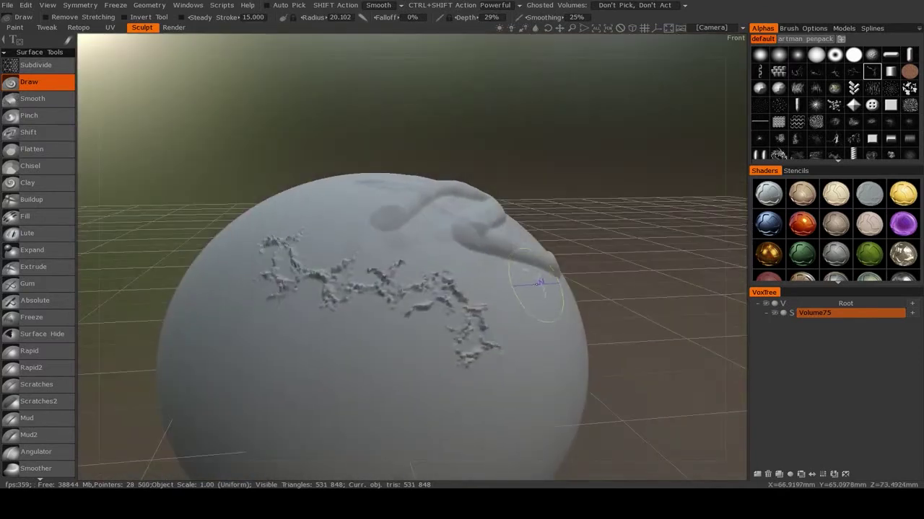
{"action": "key", "text": "ctrl+z"}
Step: Set the Draw depth to 5% and apply the branching crack alpha beside the raised strokes at radius 25.507
{"action": "mouse_move", "coordinate": [68, 40]}
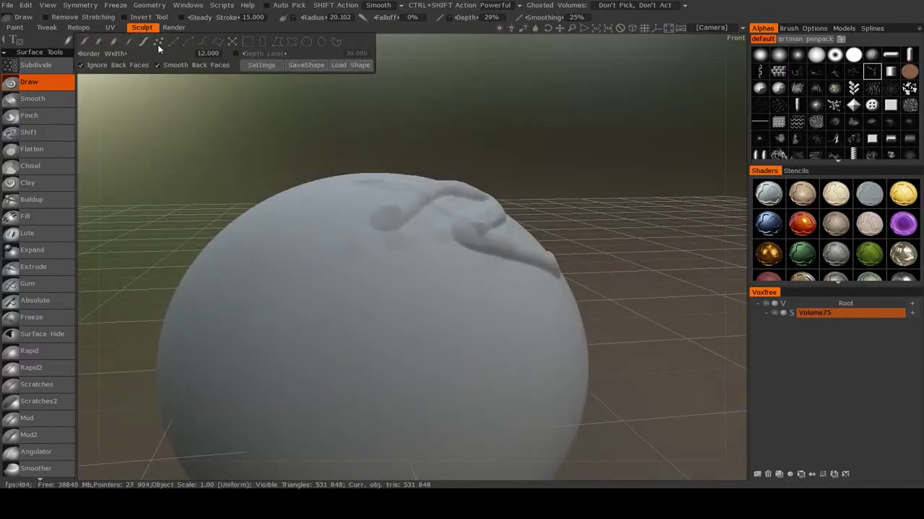
{"action": "left_click_drag", "start_coordinate": [345, 217], "coordinate": [357, 271], "text": "alt"}
{"action": "mouse_move", "coordinate": [357, 270]}
{"action": "right_mouse_down", "text": "alt"}
{"action": "mouse_move", "coordinate": [376, 245]}
{"action": "mouse_move", "coordinate": [386, 347]}
{"action": "right_mouse_up", "text": "alt"}
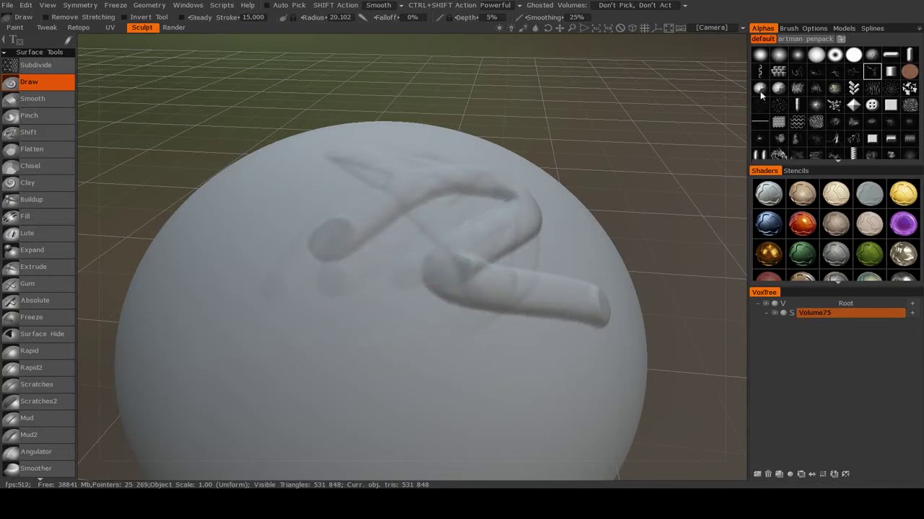
{"action": "left_click", "coordinate": [872, 75]}
{"action": "mouse_move", "coordinate": [205, 310]}
{"action": "left_mouse_down"}
{"action": "mouse_move", "coordinate": [200, 347]}
{"action": "mouse_move", "coordinate": [209, 361]}
{"action": "mouse_move", "coordinate": [235, 301]}
{"action": "mouse_move", "coordinate": [310, 330]}
{"action": "mouse_move", "coordinate": [357, 320]}
{"action": "mouse_move", "coordinate": [415, 346]}
{"action": "left_mouse_up"}
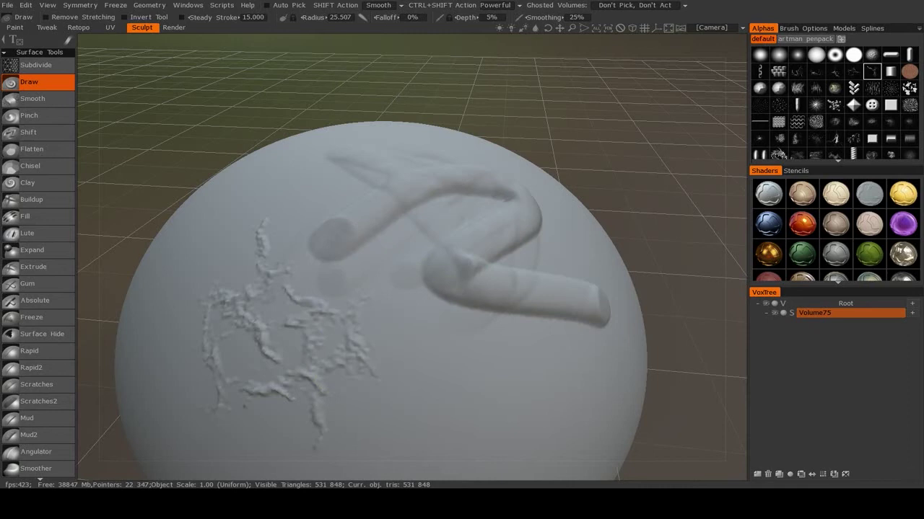
{"action": "mouse_move", "coordinate": [474, 77]}
{"action": "left_mouse_down"}
{"action": "mouse_move", "coordinate": [537, 54]}
{"action": "mouse_move", "coordinate": [539, 44]}
{"action": "left_mouse_up"}
{"action": "mouse_move", "coordinate": [429, 312]}
{"action": "left_mouse_down"}
{"action": "mouse_move", "coordinate": [485, 329]}
{"action": "mouse_move", "coordinate": [570, 290]}
{"action": "left_mouse_up"}
Step: Stamp an enlarged branching crack on the sphere's smooth side with the Draw brush at radius 71.015
{"action": "mouse_move", "coordinate": [465, 353]}
{"action": "left_mouse_down", "text": "alt"}
{"action": "mouse_move", "coordinate": [565, 322]}
{"action": "mouse_move", "coordinate": [572, 353]}
{"action": "left_mouse_up", "text": "alt"}
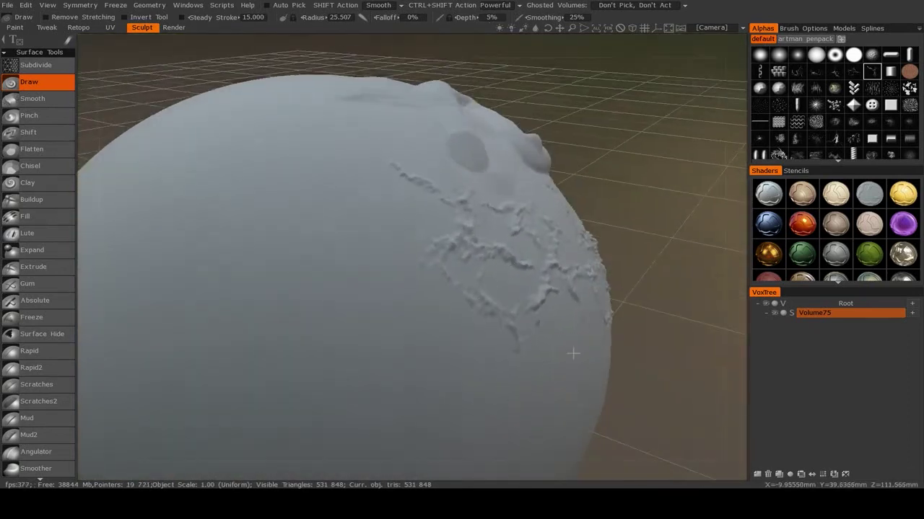
{"action": "left_click_drag", "start_coordinate": [337, 267], "coordinate": [347, 278]}
{"action": "right_click_drag", "start_coordinate": [346, 279], "coordinate": [433, 280]}
{"action": "left_click", "coordinate": [348, 282]}
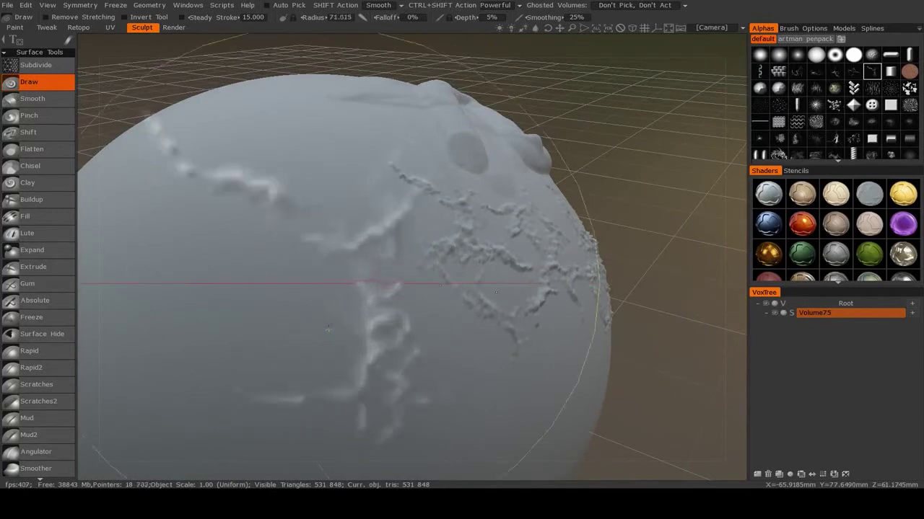
Step: Undo the last crack stamp and apply more large branching cracks on the sphere's smooth side with Draw at 6% depth
{"action": "key", "text": "ctrl+z"}
{"action": "scroll", "coordinate": [443, 303], "scroll_direction": "down", "scroll_amount": 5}
{"action": "left_click_drag", "start_coordinate": [346, 296], "coordinate": [343, 286]}
{"action": "left_click_drag", "start_coordinate": [406, 336], "coordinate": [433, 305], "text": "alt"}
{"action": "left_click", "coordinate": [342, 269]}
{"action": "right_click_drag", "start_coordinate": [342, 268], "coordinate": [342, 261]}
{"action": "left_click_drag", "start_coordinate": [308, 294], "coordinate": [321, 262]}
{"action": "mouse_move", "coordinate": [430, 344]}
{"action": "left_mouse_down", "text": "alt"}
{"action": "mouse_move", "coordinate": [464, 296]}
{"action": "mouse_move", "coordinate": [513, 282]}
{"action": "mouse_move", "coordinate": [543, 312]}
{"action": "left_mouse_up", "text": "alt"}
{"action": "scroll", "coordinate": [513, 282], "scroll_direction": "up", "scroll_amount": 5}
{"action": "mouse_move", "coordinate": [542, 313]}
{"action": "right_mouse_down"}
{"action": "mouse_move", "coordinate": [478, 319]}
{"action": "mouse_move", "coordinate": [391, 182]}
{"action": "mouse_move", "coordinate": [421, 238]}
{"action": "mouse_move", "coordinate": [501, 231]}
{"action": "mouse_move", "coordinate": [424, 282]}
{"action": "right_mouse_up"}
Step: Undo the latest large crack stamps, then try a Draw stroke on the clean side and undo it
{"action": "key", "text": "ctrl+z"}
{"action": "key", "text": "ctrl+z"}
{"action": "key", "text": "ctrl+z"}
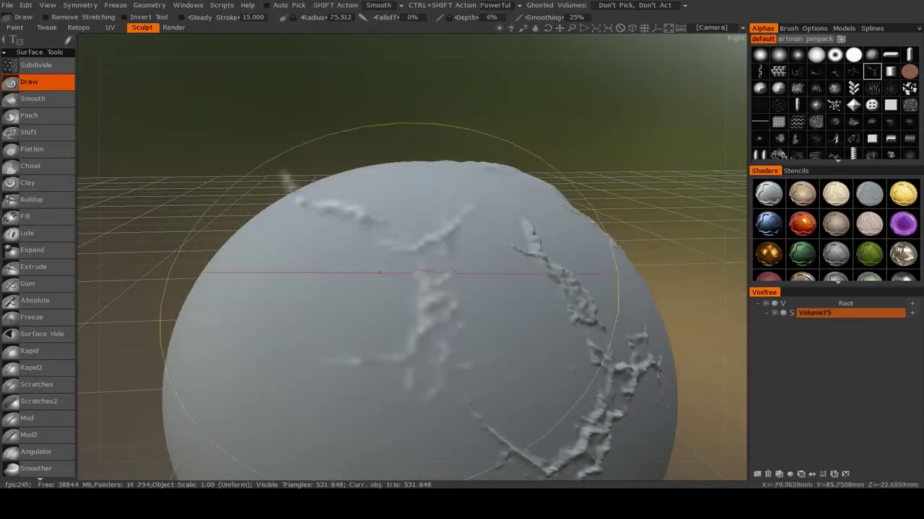
{"action": "right_click_drag", "start_coordinate": [404, 306], "coordinate": [234, 292]}
{"action": "mouse_move", "coordinate": [335, 360]}
{"action": "left_mouse_down"}
{"action": "mouse_move", "coordinate": [406, 209]}
{"action": "mouse_move", "coordinate": [449, 342]}
{"action": "mouse_move", "coordinate": [419, 357]}
{"action": "mouse_move", "coordinate": [522, 390]}
{"action": "mouse_move", "coordinate": [401, 384]}
{"action": "left_mouse_up"}
{"action": "key", "text": "ctrl+z"}
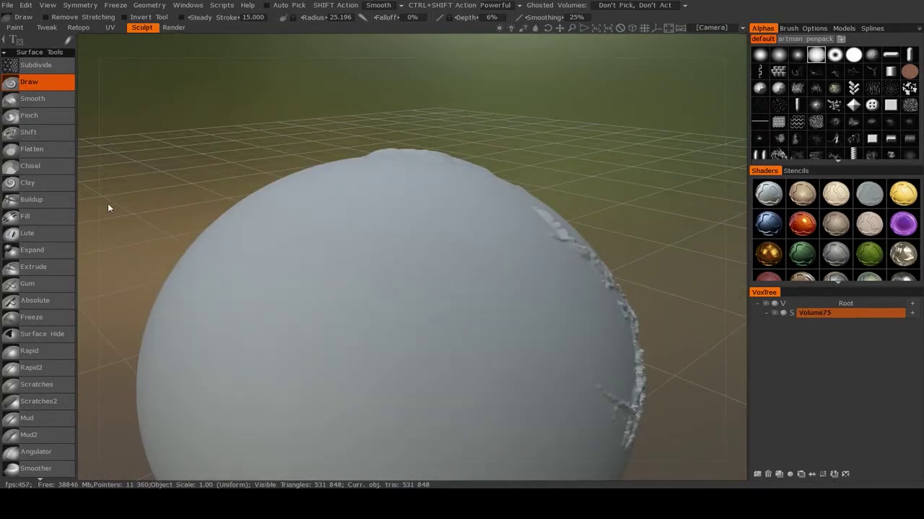
Step: Choose the Pinch tool with the broad round alpha and pinch the raised strokes at radius 8.047, checking the wireframe
{"action": "left_click", "coordinate": [36, 98]}
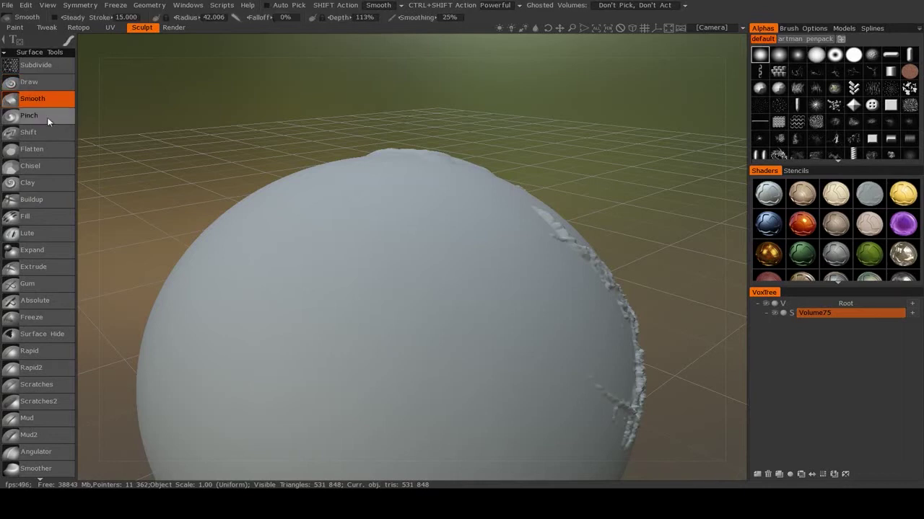
{"action": "left_click", "coordinate": [48, 119]}
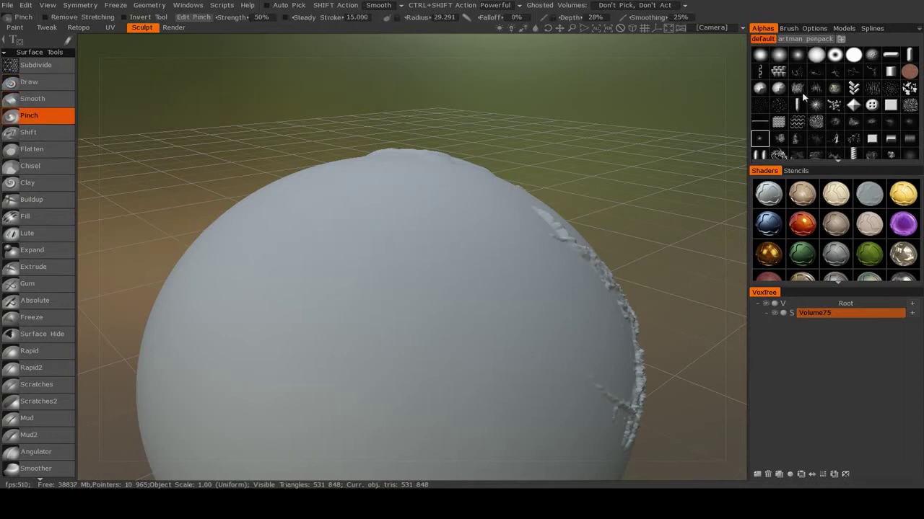
{"action": "left_click", "coordinate": [816, 56]}
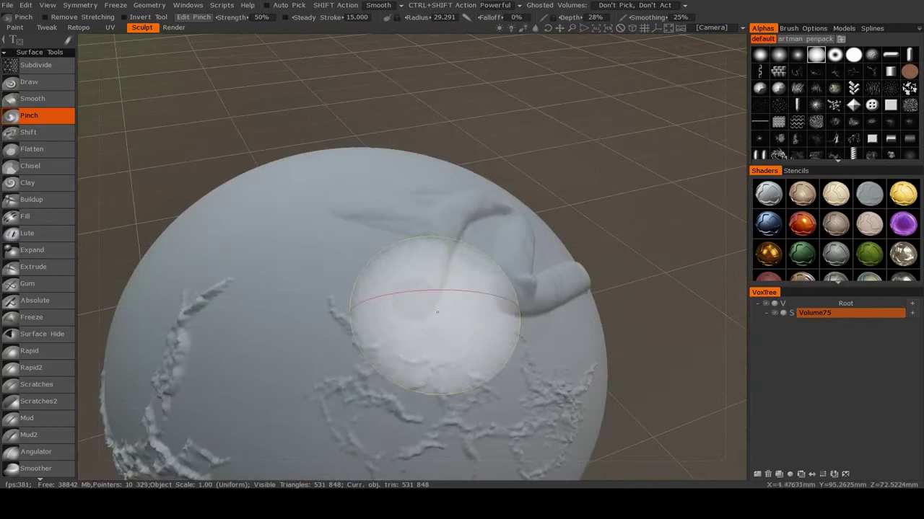
{"action": "left_click_drag", "start_coordinate": [372, 294], "coordinate": [288, 287], "text": "alt"}
{"action": "right_click_drag", "start_coordinate": [289, 288], "coordinate": [274, 285], "text": "alt"}
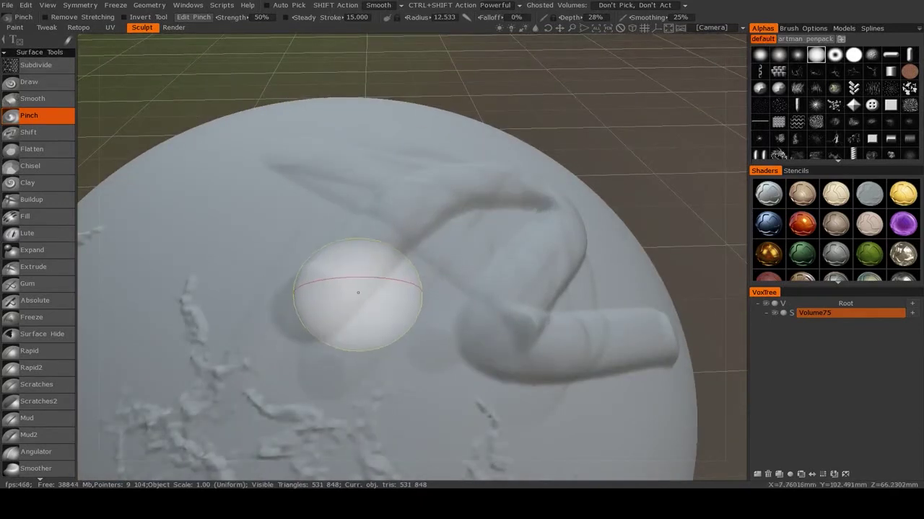
{"action": "key", "text": "w"}
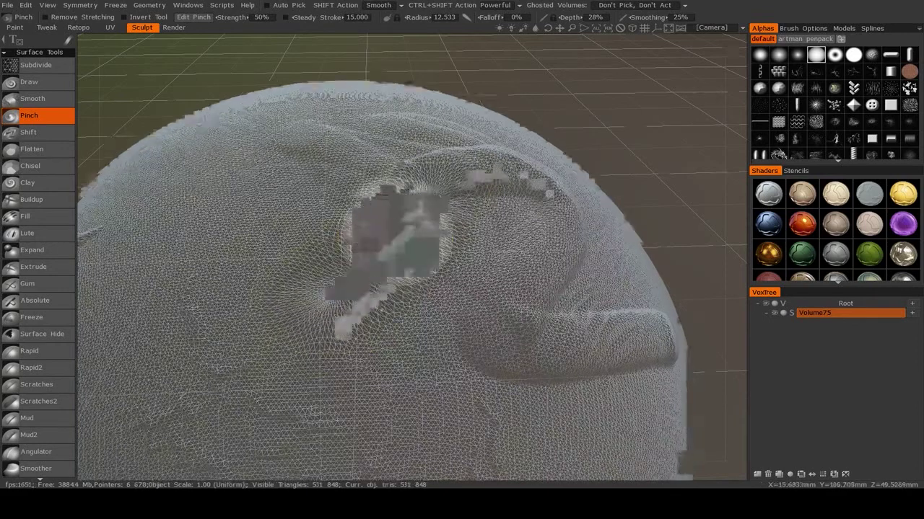
{"action": "scroll", "coordinate": [390, 332], "scroll_direction": "up", "scroll_amount": 5}
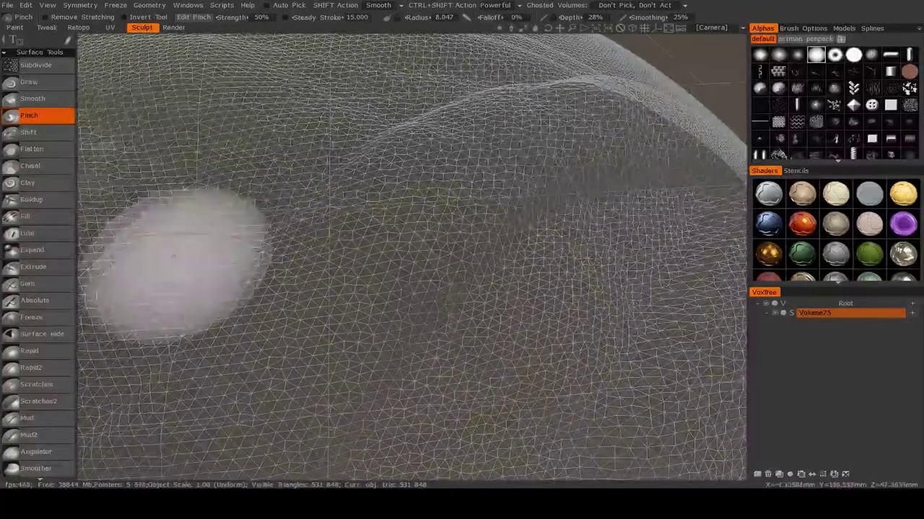
{"action": "mouse_move", "coordinate": [334, 413]}
{"action": "left_mouse_down"}
{"action": "mouse_move", "coordinate": [505, 258]}
{"action": "mouse_move", "coordinate": [343, 372]}
{"action": "mouse_move", "coordinate": [490, 254]}
{"action": "mouse_move", "coordinate": [343, 370]}
{"action": "left_mouse_up"}
{"action": "key", "text": "w"}
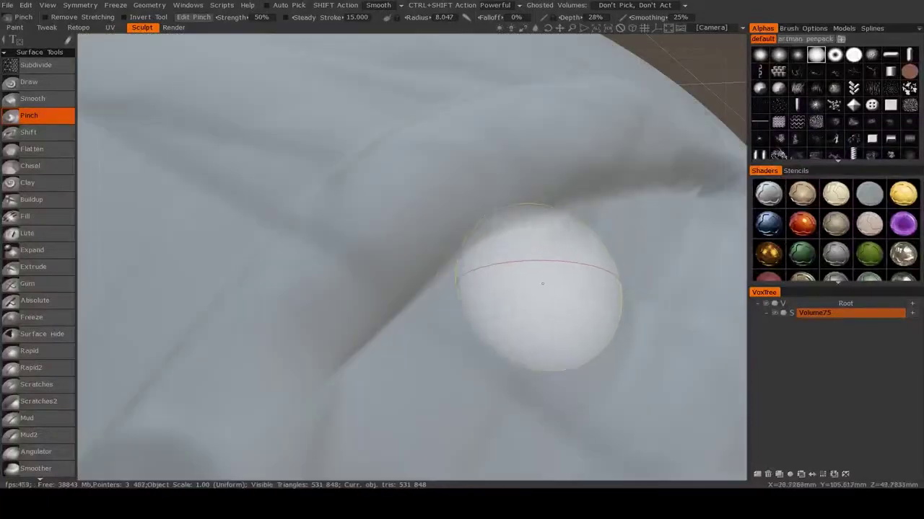
Step: Pinch along the inner edge of the curved tubular stroke at radius 8.047 and depth 28%
{"action": "left_click_drag", "start_coordinate": [519, 301], "coordinate": [454, 295], "text": "alt"}
{"action": "scroll", "coordinate": [454, 295], "scroll_direction": "down", "scroll_amount": 4}
{"action": "scroll", "coordinate": [390, 293], "scroll_direction": "up", "scroll_amount": 3}
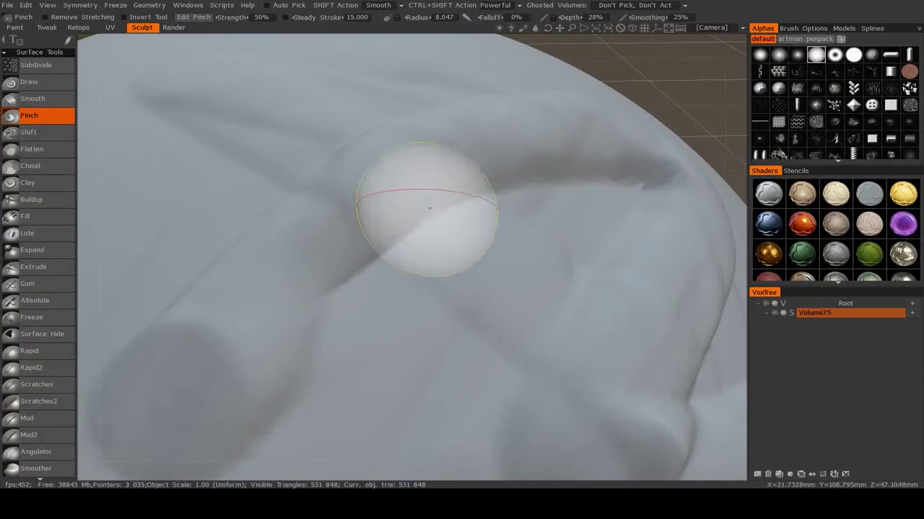
{"action": "left_click_drag", "start_coordinate": [409, 253], "coordinate": [481, 204]}
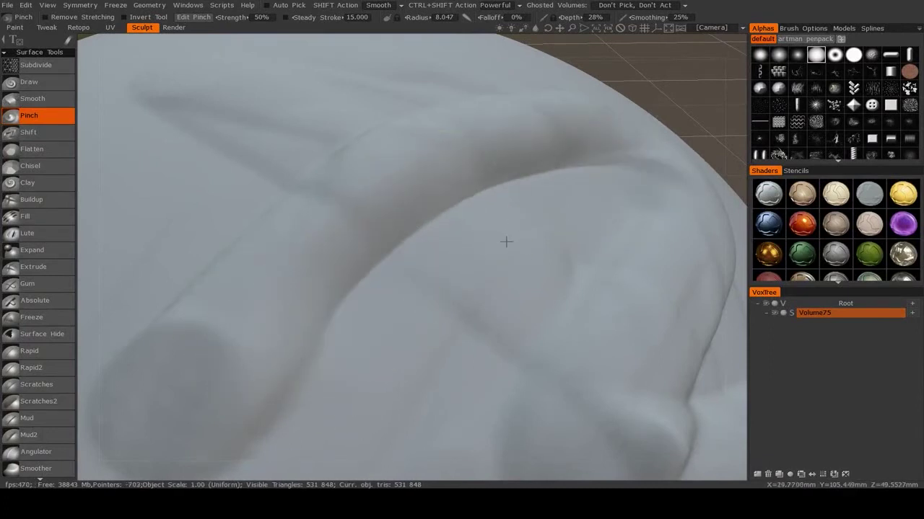
{"action": "mouse_move", "coordinate": [507, 242]}
{"action": "left_mouse_down", "text": "alt"}
{"action": "mouse_move", "coordinate": [456, 253]}
{"action": "mouse_move", "coordinate": [517, 252]}
{"action": "left_mouse_up", "text": "alt"}
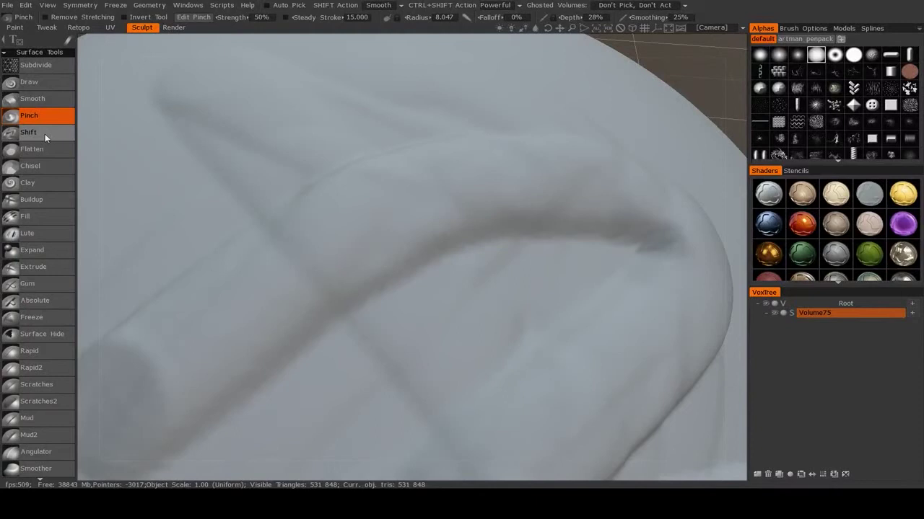
Step: Push parts of the raised tubular strokes across the surface with the Shift tool at radius 15.166 and strength 50%
{"action": "left_click", "coordinate": [29, 132]}
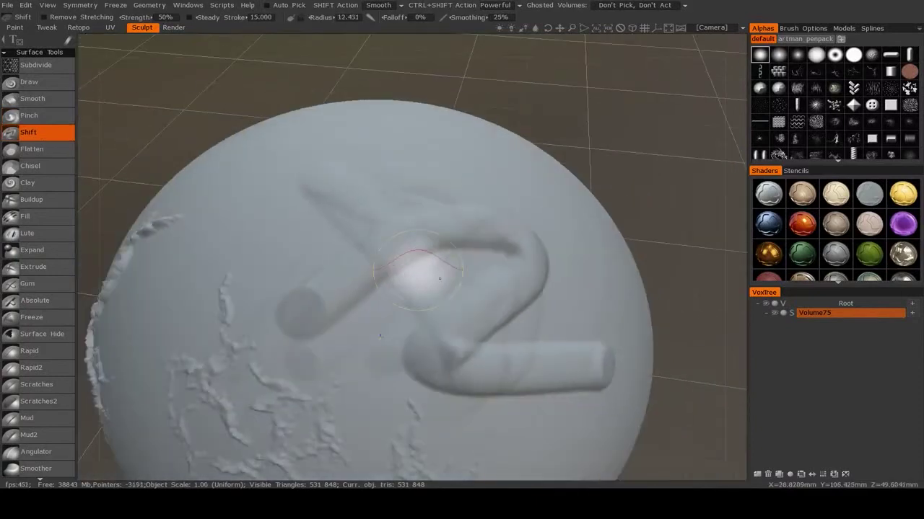
{"action": "left_click_drag", "start_coordinate": [439, 278], "coordinate": [452, 181]}
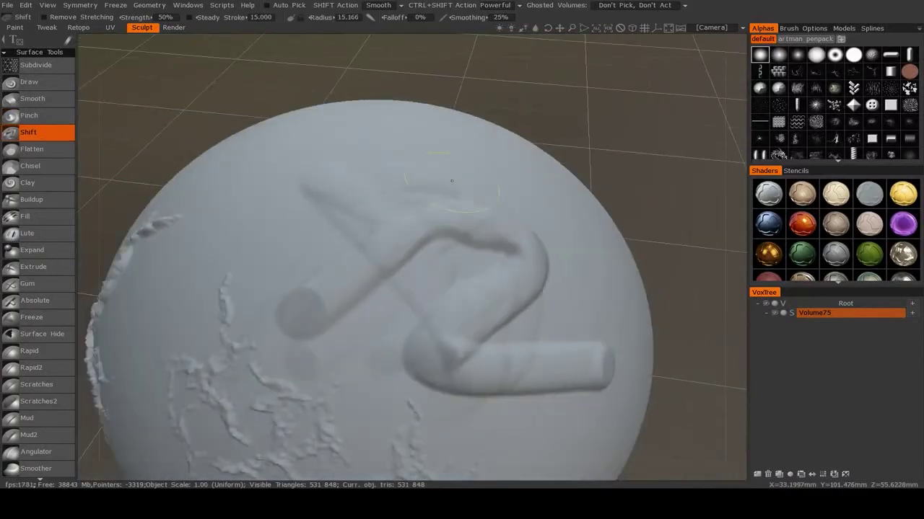
{"action": "left_click_drag", "start_coordinate": [435, 289], "coordinate": [451, 198]}
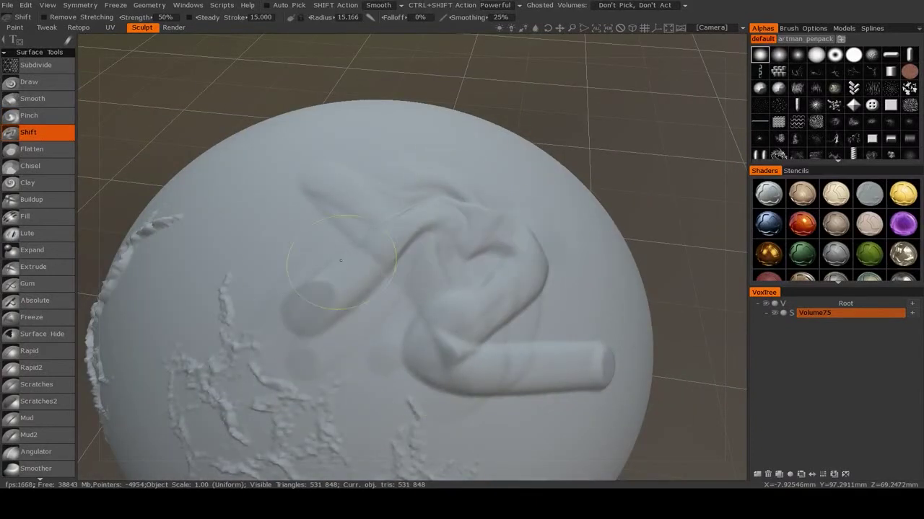
{"action": "left_click_drag", "start_coordinate": [370, 315], "coordinate": [516, 162]}
{"action": "mouse_move", "coordinate": [393, 277]}
{"action": "left_mouse_down"}
{"action": "mouse_move", "coordinate": [498, 186]}
{"action": "mouse_move", "coordinate": [427, 239]}
{"action": "mouse_move", "coordinate": [501, 203]}
{"action": "mouse_move", "coordinate": [512, 253]}
{"action": "mouse_move", "coordinate": [531, 255]}
{"action": "left_mouse_up"}
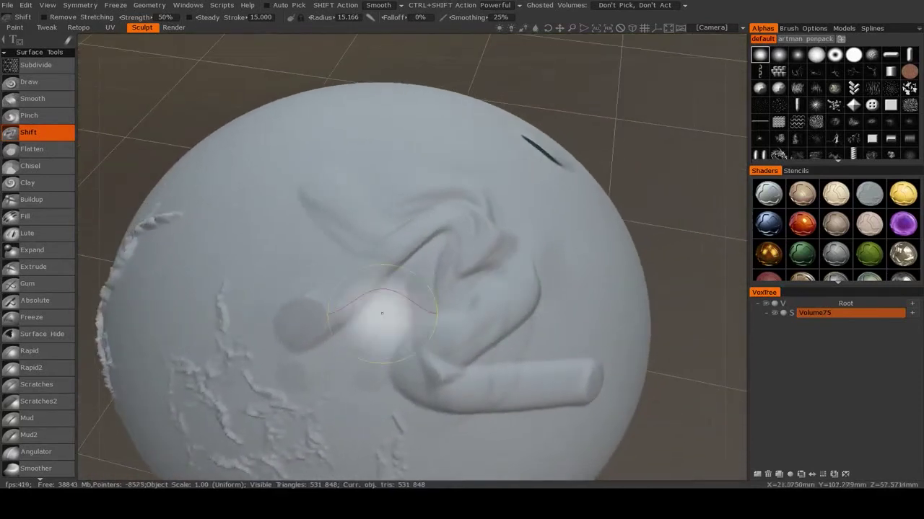
Step: Flatten the end of the lower tubular stroke with the Chisel tool at radius 13.975 and depth 69%
{"action": "left_click", "coordinate": [47, 166]}
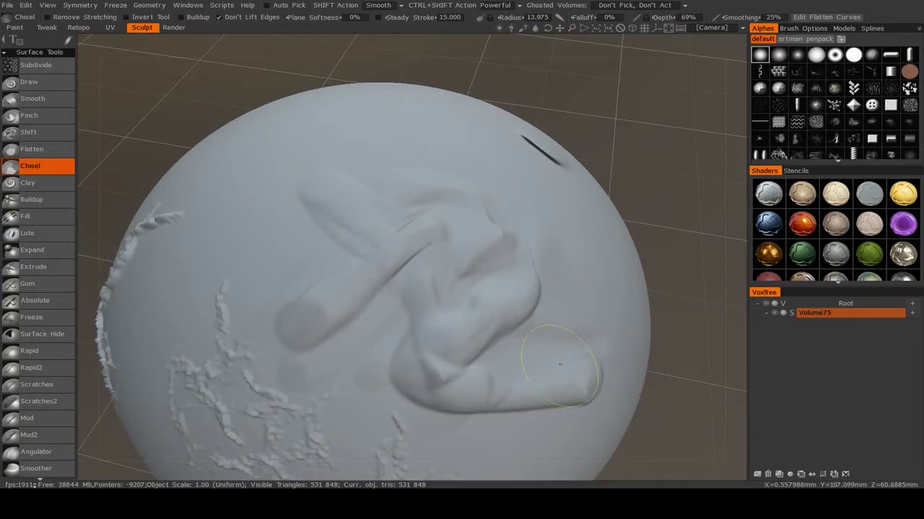
{"action": "left_click_drag", "start_coordinate": [567, 378], "coordinate": [384, 259], "text": "alt"}
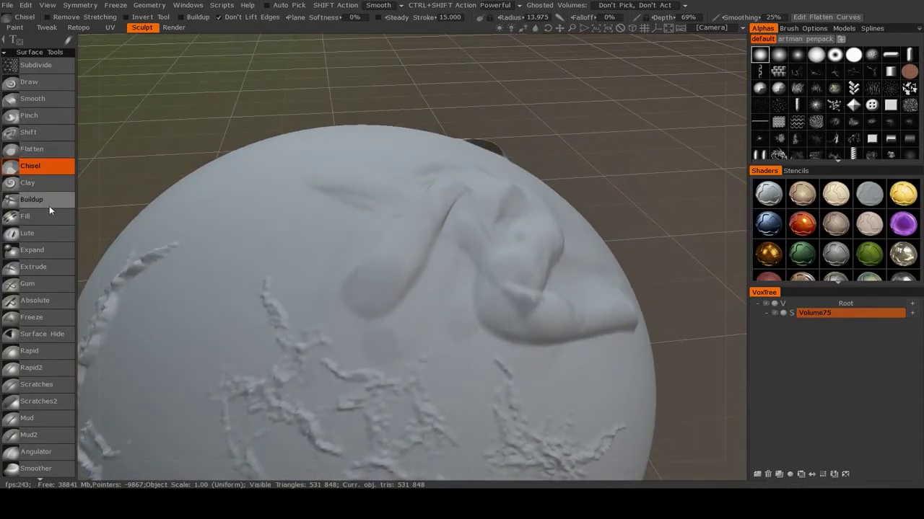
Step: Inflate the folds between the raised strokes with Expand at radius 11.843 and depth 15%, then inspect the wireframe
{"action": "left_click", "coordinate": [36, 250]}
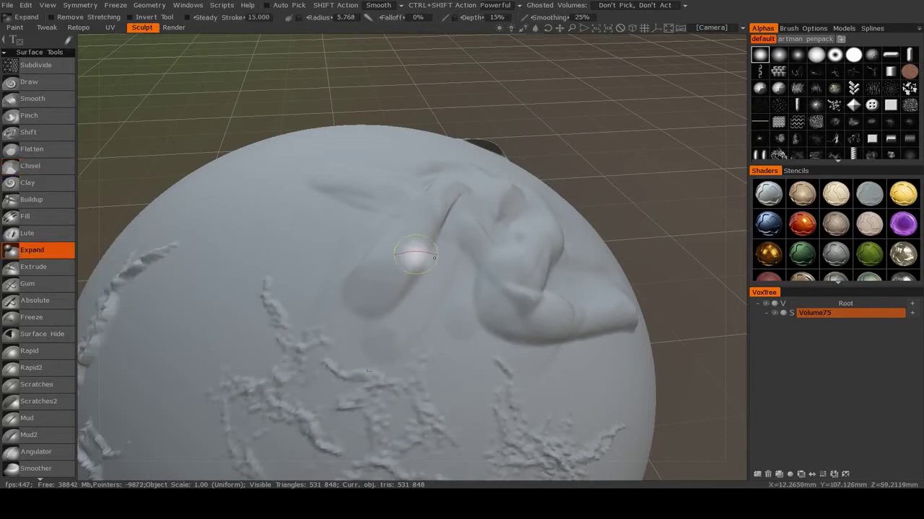
{"action": "right_click_drag", "start_coordinate": [435, 258], "coordinate": [456, 258]}
{"action": "left_click_drag", "start_coordinate": [497, 287], "coordinate": [508, 290]}
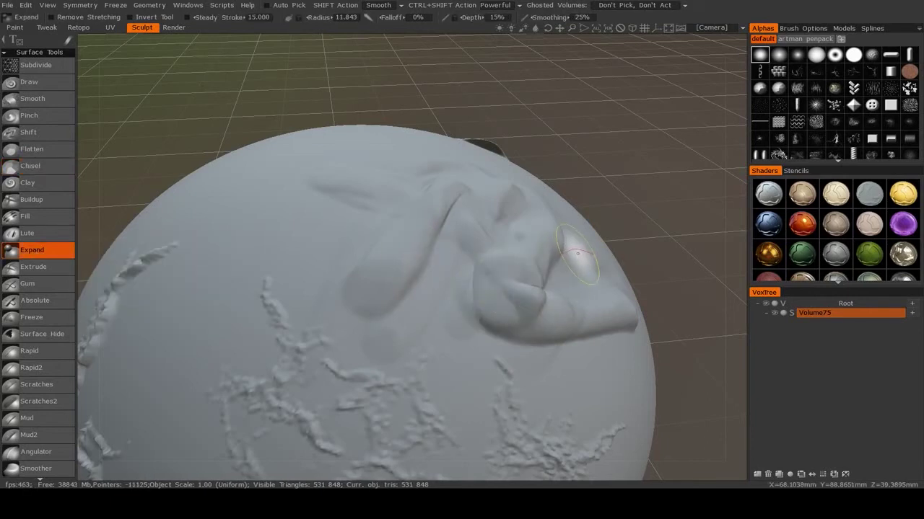
{"action": "middle_click_drag", "start_coordinate": [572, 280], "coordinate": [366, 254]}
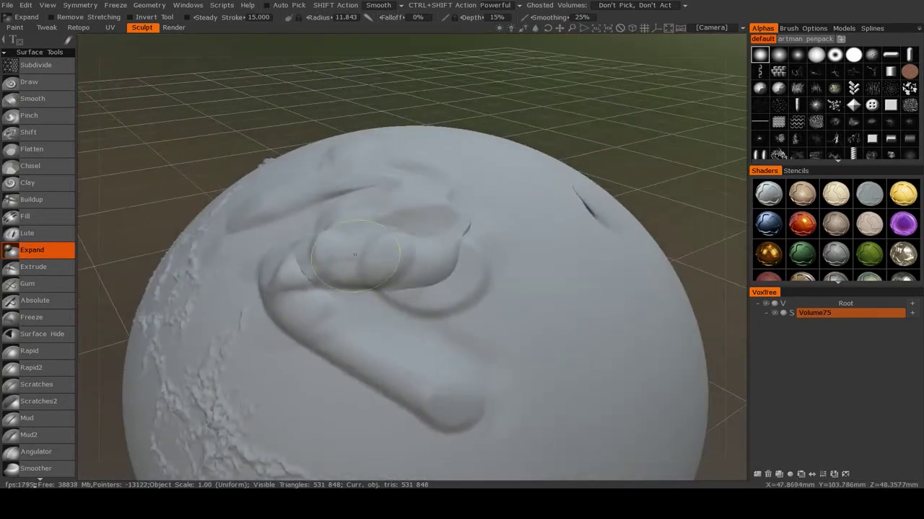
{"action": "key", "text": "w"}
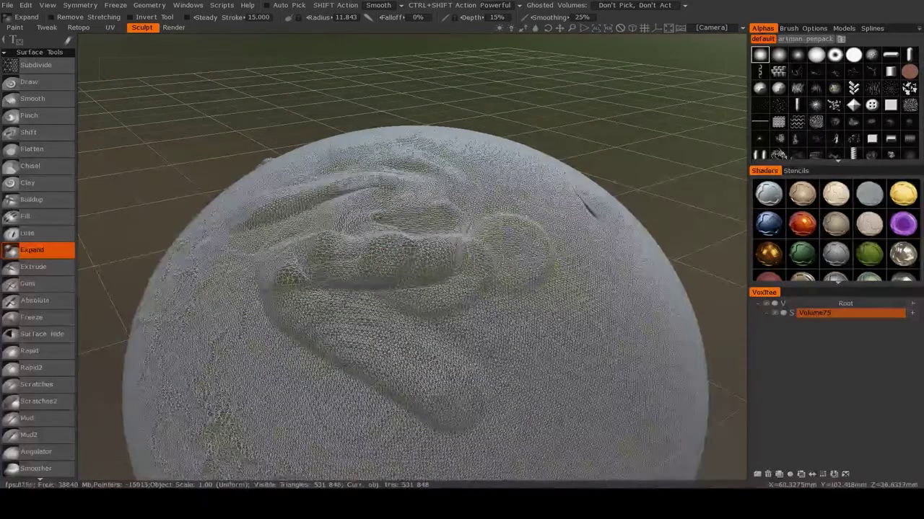
{"action": "key", "text": "w"}
Step: Smooth the inflated fold in the middle of the raised strokes
{"action": "scroll", "coordinate": [427, 265], "scroll_direction": "up", "scroll_amount": 6}
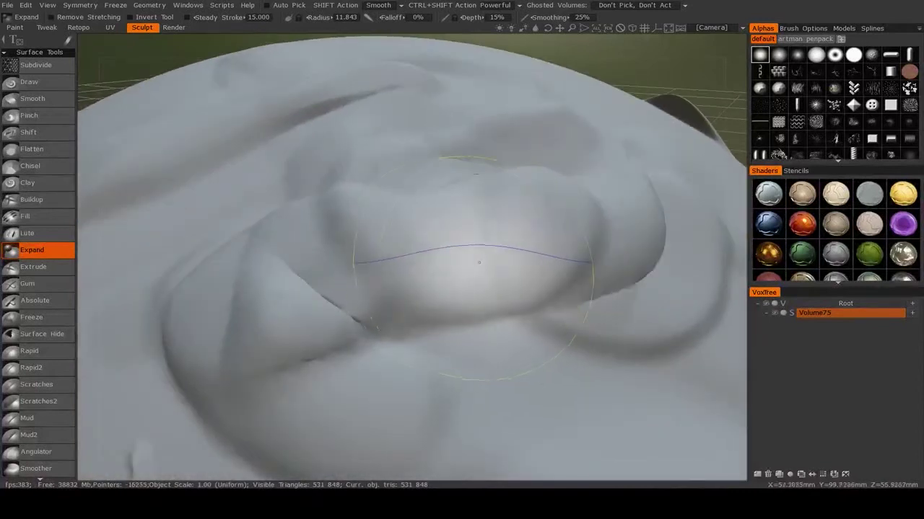
{"action": "left_click_drag", "start_coordinate": [469, 268], "coordinate": [493, 275], "text": "shift"}
{"action": "scroll", "coordinate": [440, 274], "scroll_direction": "down", "scroll_amount": 6}
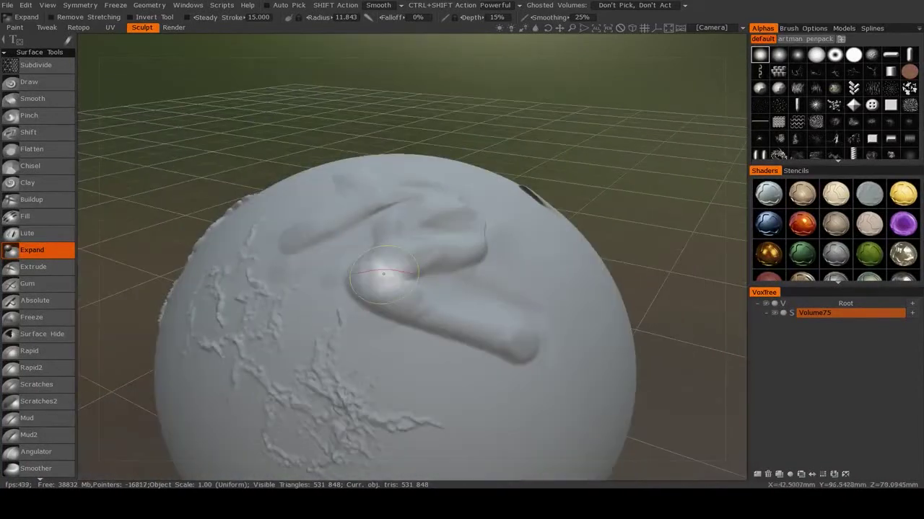
Step: Paint a winding frozen band over the folded strokes with the Freeze tool at radius 13.174
{"action": "scroll", "coordinate": [292, 268], "scroll_direction": "up", "scroll_amount": 5}
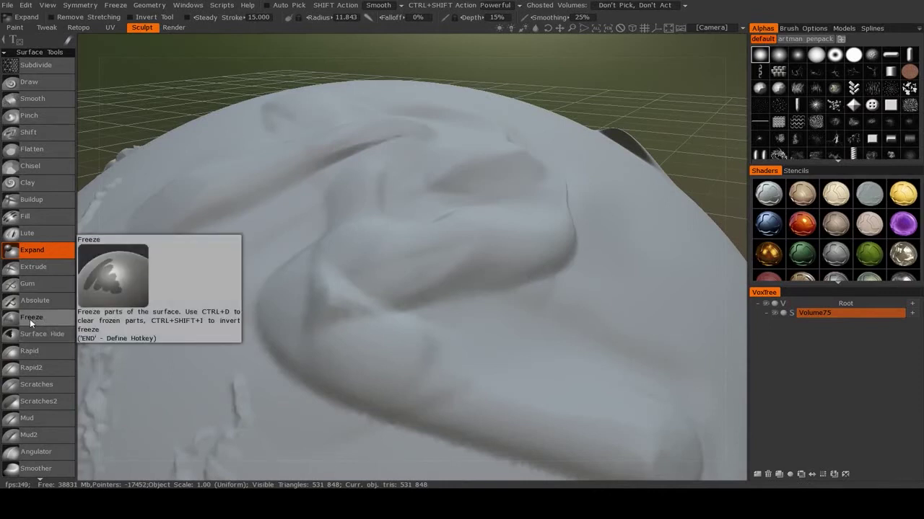
{"action": "left_click", "coordinate": [30, 319]}
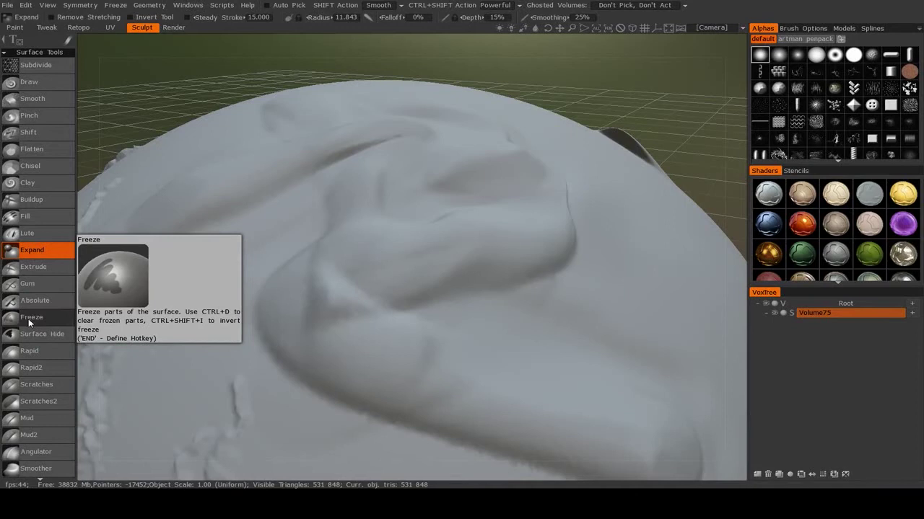
{"action": "left_click_drag", "start_coordinate": [330, 330], "coordinate": [509, 255]}
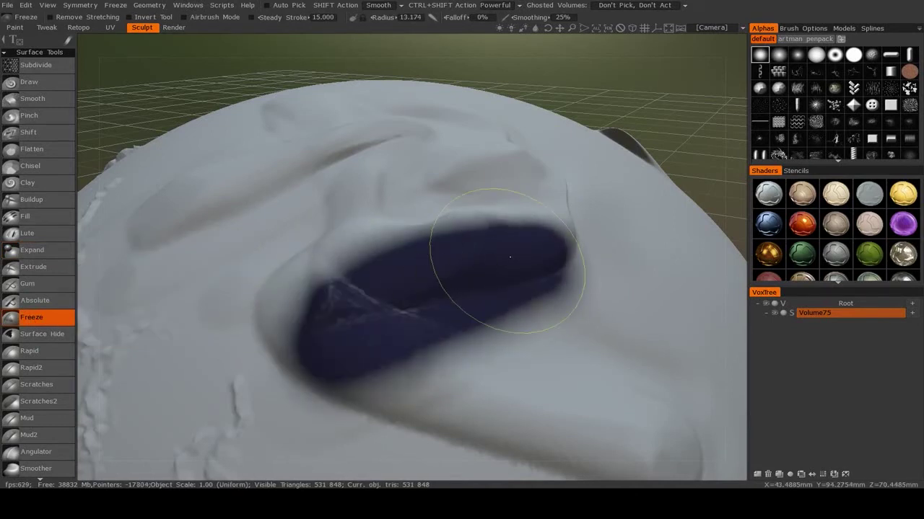
{"action": "left_click_drag", "start_coordinate": [395, 310], "coordinate": [433, 339], "text": "alt"}
{"action": "mouse_move", "coordinate": [433, 339]}
{"action": "right_mouse_down", "text": "alt"}
{"action": "mouse_move", "coordinate": [449, 348]}
{"action": "mouse_move", "coordinate": [410, 344]}
{"action": "right_mouse_up", "text": "alt"}
{"action": "mouse_move", "coordinate": [410, 343]}
{"action": "left_mouse_down", "text": "alt"}
{"action": "mouse_move", "coordinate": [396, 342]}
{"action": "mouse_move", "coordinate": [401, 328]}
{"action": "mouse_move", "coordinate": [370, 375]}
{"action": "mouse_move", "coordinate": [540, 209]}
{"action": "mouse_move", "coordinate": [496, 159]}
{"action": "mouse_move", "coordinate": [428, 226]}
{"action": "left_mouse_up", "text": "alt"}
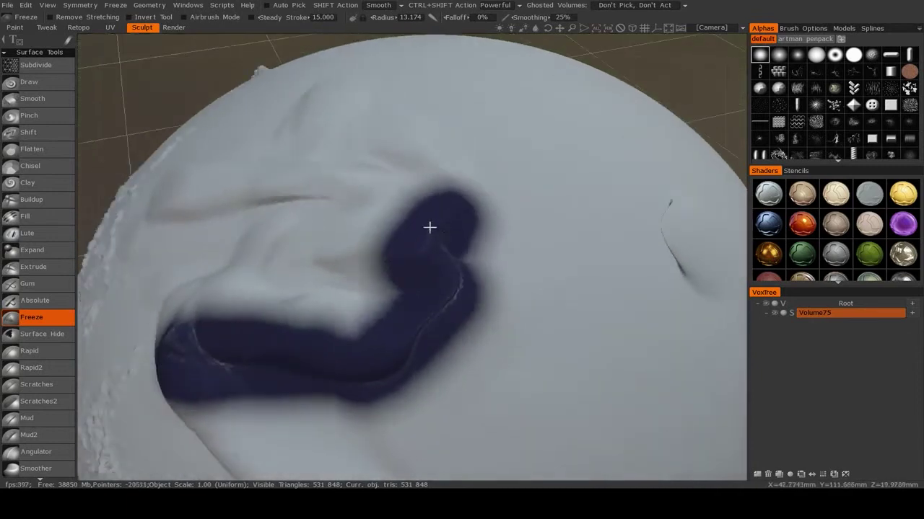
{"action": "mouse_move", "coordinate": [421, 299]}
{"action": "left_mouse_down"}
{"action": "mouse_move", "coordinate": [441, 305]}
{"action": "mouse_move", "coordinate": [435, 157]}
{"action": "mouse_move", "coordinate": [396, 134]}
{"action": "left_mouse_up"}
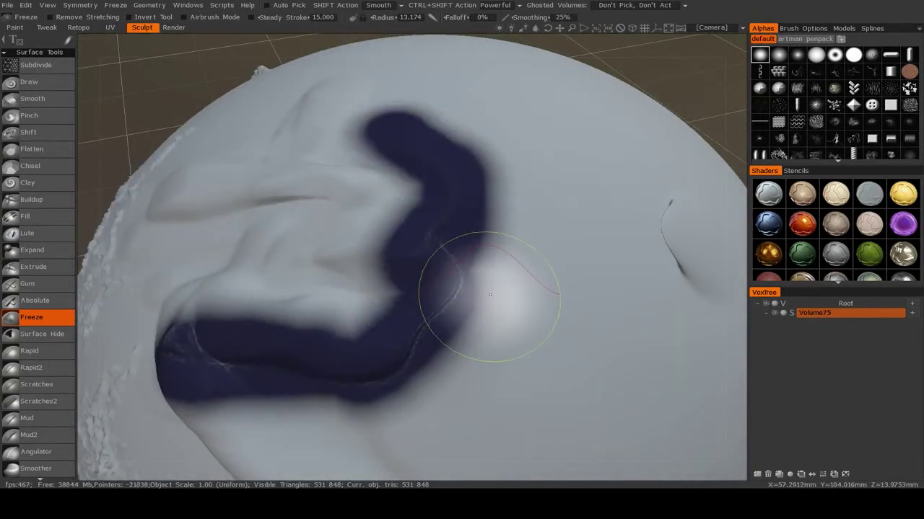
{"action": "left_click_drag", "start_coordinate": [483, 286], "coordinate": [512, 276], "text": "alt"}
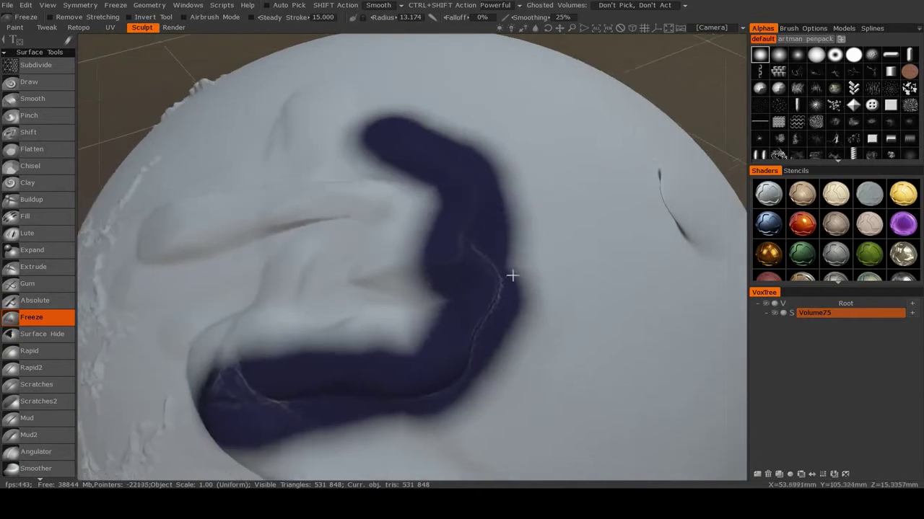
Step: Try raising the surface around the frozen band with the Draw tool at radius 19.582 and depth 6%
{"action": "left_click", "coordinate": [29, 81]}
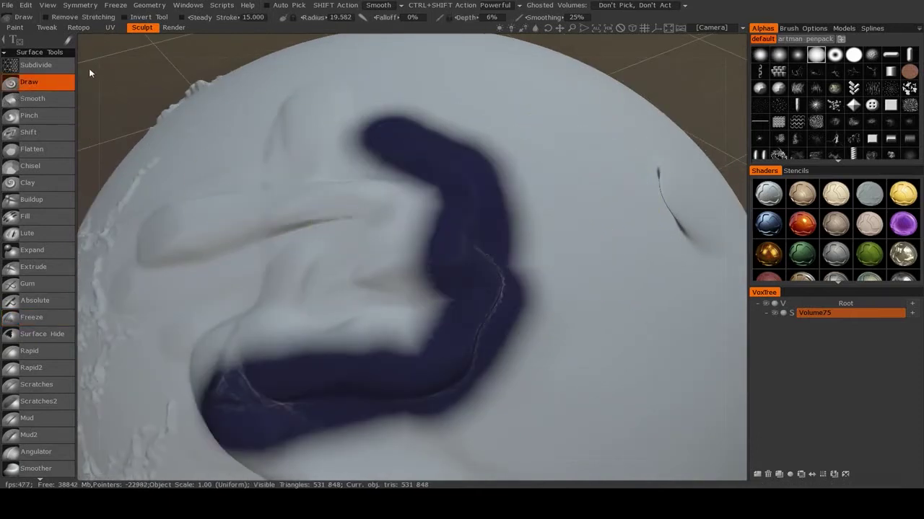
{"action": "mouse_move", "coordinate": [596, 212]}
{"action": "left_mouse_down"}
{"action": "mouse_move", "coordinate": [412, 209]}
{"action": "mouse_move", "coordinate": [421, 202]}
{"action": "mouse_move", "coordinate": [369, 197]}
{"action": "mouse_move", "coordinate": [560, 141]}
{"action": "left_mouse_up"}
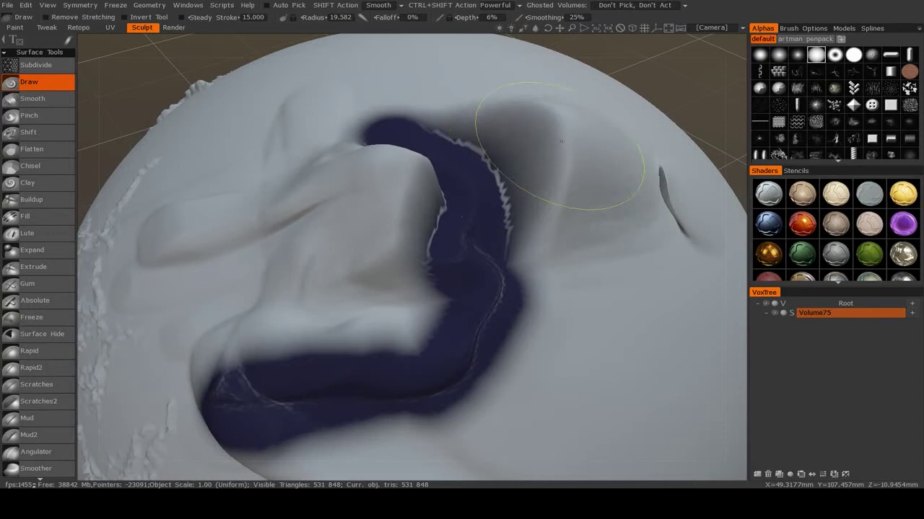
{"action": "mouse_move", "coordinate": [560, 141]}
{"action": "middle_mouse_down"}
{"action": "mouse_move", "coordinate": [437, 146]}
{"action": "mouse_move", "coordinate": [408, 168]}
{"action": "mouse_move", "coordinate": [423, 279]}
{"action": "mouse_move", "coordinate": [467, 181]}
{"action": "middle_mouse_up"}
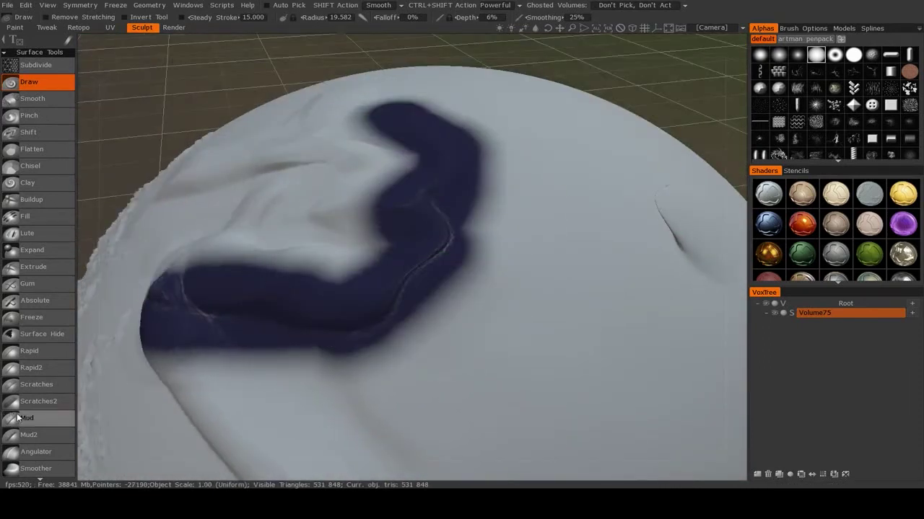
Step: Soften the middle of the frozen band with the Freeze tool's smoothing at radius 13.174, and return to the Draw tool
{"action": "left_click", "coordinate": [40, 322]}
{"action": "middle_click_drag", "start_coordinate": [324, 287], "coordinate": [395, 311]}
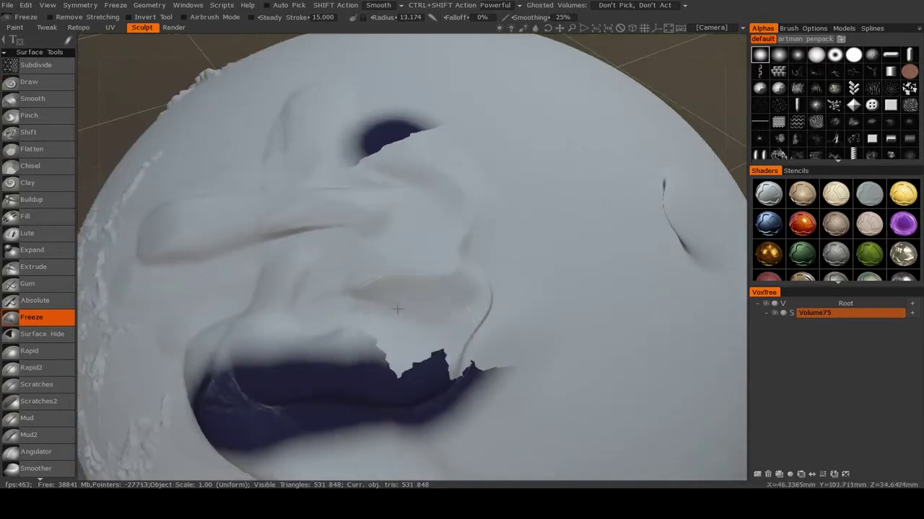
{"action": "mouse_move", "coordinate": [473, 201]}
{"action": "left_mouse_down"}
{"action": "mouse_move", "coordinate": [278, 387]}
{"action": "mouse_move", "coordinate": [484, 288]}
{"action": "mouse_move", "coordinate": [513, 220]}
{"action": "left_mouse_up"}
{"action": "mouse_move", "coordinate": [488, 337]}
{"action": "left_mouse_down", "text": "shift"}
{"action": "mouse_move", "coordinate": [495, 314]}
{"action": "mouse_move", "coordinate": [439, 132]}
{"action": "left_mouse_up", "text": "shift"}
{"action": "left_click", "coordinate": [39, 85]}
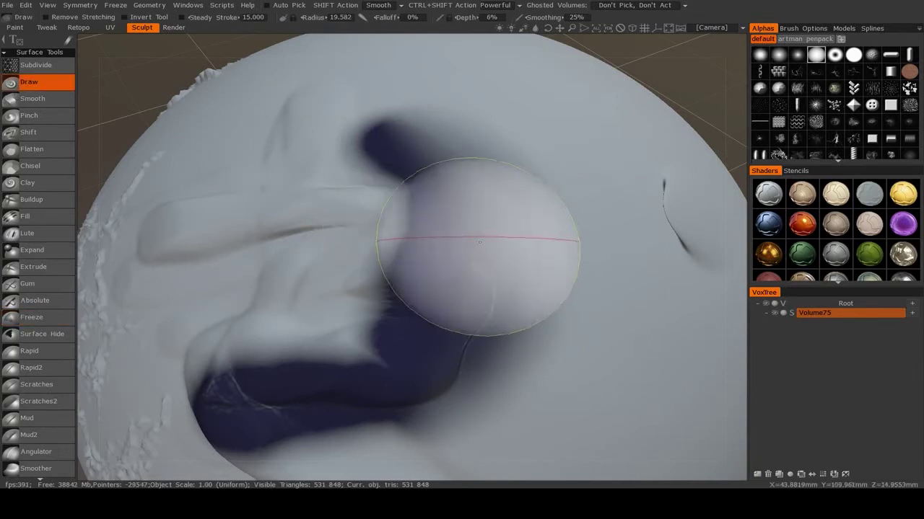
Step: Try raising the surface along the softened edge of the frozen band with the Draw tool and examine it from the side
{"action": "left_click_drag", "start_coordinate": [561, 196], "coordinate": [591, 217]}
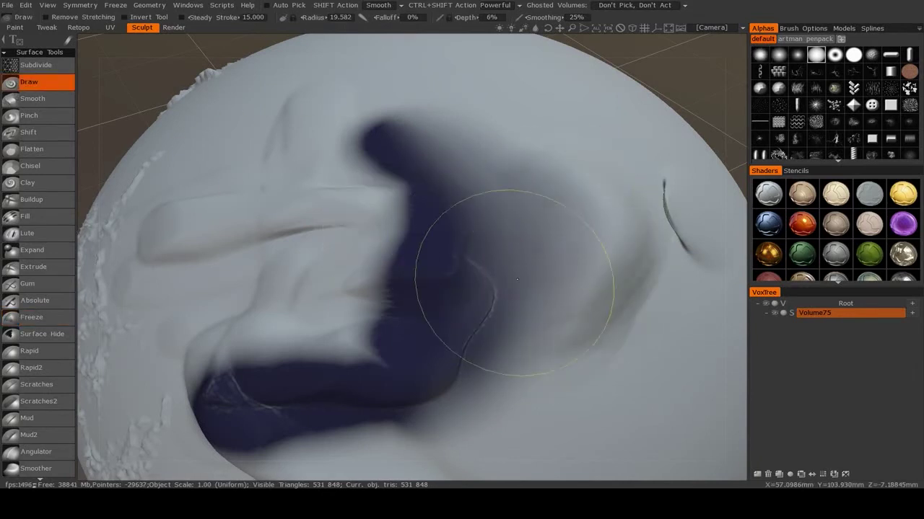
{"action": "left_click_drag", "start_coordinate": [491, 354], "coordinate": [458, 237], "text": "alt"}
{"action": "mouse_move", "coordinate": [457, 237]}
{"action": "middle_mouse_down", "text": "alt"}
{"action": "mouse_move", "coordinate": [421, 340]}
{"action": "mouse_move", "coordinate": [431, 346]}
{"action": "middle_mouse_up", "text": "alt"}
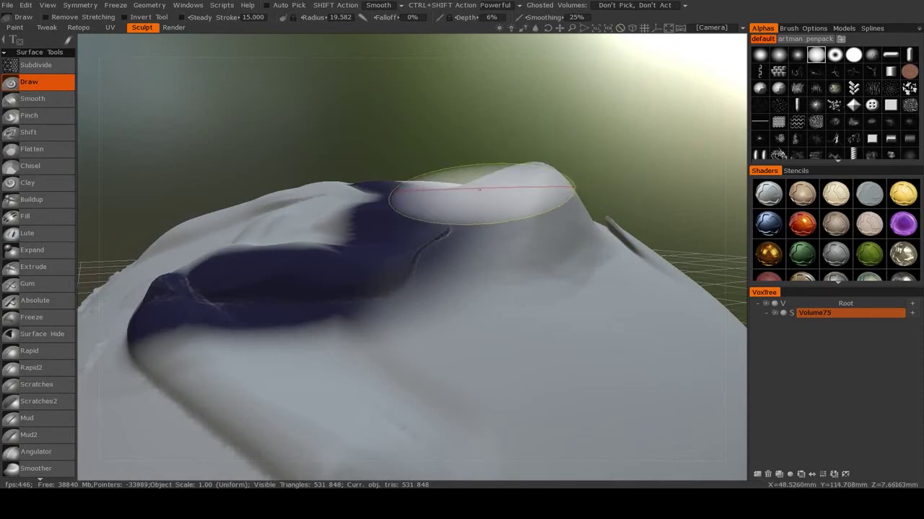
{"action": "mouse_move", "coordinate": [407, 210]}
{"action": "left_mouse_down", "text": "alt"}
{"action": "mouse_move", "coordinate": [412, 231]}
{"action": "mouse_move", "coordinate": [458, 283]}
{"action": "mouse_move", "coordinate": [373, 320]}
{"action": "mouse_move", "coordinate": [365, 238]}
{"action": "left_mouse_up", "text": "alt"}
{"action": "middle_click_drag", "start_coordinate": [361, 339], "coordinate": [371, 350]}
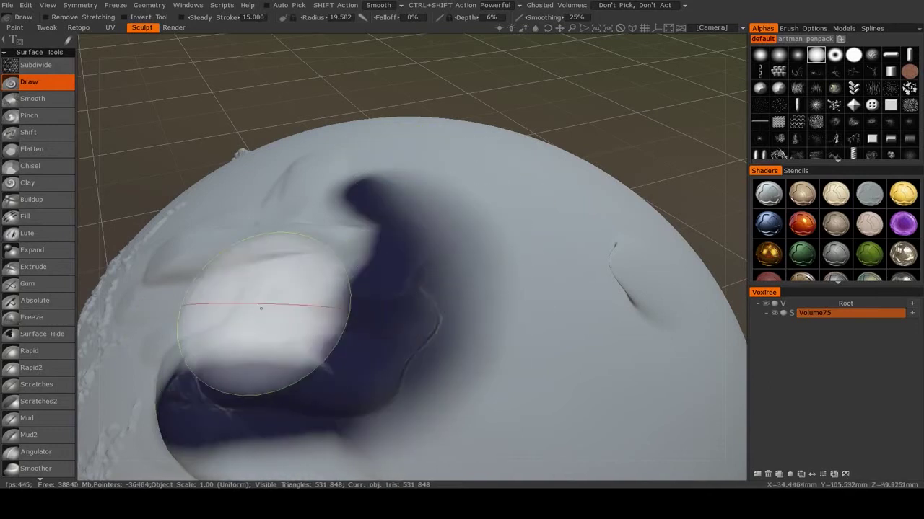
Step: Hide patches of the surface across the frozen band with the Surface Hide tool, enlarging the brush radius to 11.508
{"action": "left_click", "coordinate": [31, 335]}
{"action": "left_click_drag", "start_coordinate": [417, 305], "coordinate": [534, 249]}
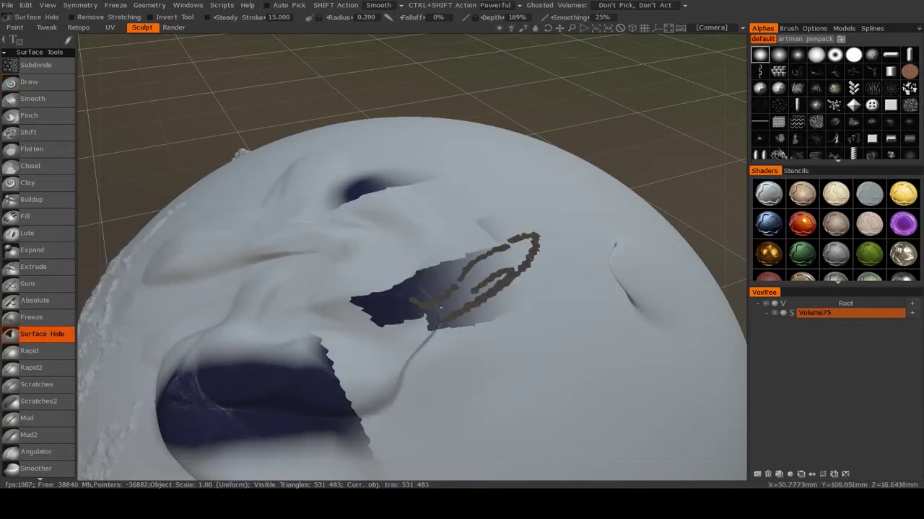
{"action": "right_click_drag", "start_coordinate": [441, 308], "coordinate": [504, 310]}
{"action": "mouse_move", "coordinate": [504, 310]}
{"action": "left_mouse_down"}
{"action": "mouse_move", "coordinate": [488, 303]}
{"action": "mouse_move", "coordinate": [542, 324]}
{"action": "mouse_move", "coordinate": [526, 315]}
{"action": "mouse_move", "coordinate": [508, 376]}
{"action": "left_mouse_up"}
Step: Bring the hidden patches of the surface back with Surface Hide's inverse strokes
{"action": "mouse_move", "coordinate": [428, 388]}
{"action": "left_mouse_down", "text": "ctrl"}
{"action": "mouse_move", "coordinate": [533, 253]}
{"action": "mouse_move", "coordinate": [563, 249]}
{"action": "left_mouse_up", "text": "ctrl"}
{"action": "mouse_move", "coordinate": [461, 303]}
{"action": "left_mouse_down", "text": "ctrl"}
{"action": "mouse_move", "coordinate": [456, 278]}
{"action": "mouse_move", "coordinate": [528, 349]}
{"action": "mouse_move", "coordinate": [593, 316]}
{"action": "left_mouse_up", "text": "ctrl"}
{"action": "mouse_move", "coordinate": [534, 278]}
{"action": "left_mouse_down", "text": "ctrl"}
{"action": "mouse_move", "coordinate": [583, 347]}
{"action": "mouse_move", "coordinate": [627, 338]}
{"action": "left_mouse_up", "text": "ctrl"}
{"action": "scroll", "coordinate": [66, 345], "scroll_direction": "down", "scroll_amount": 2}
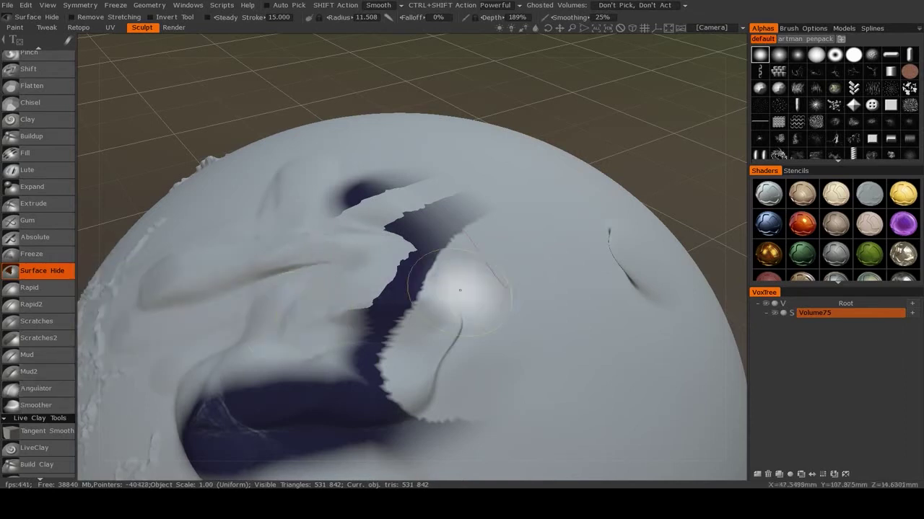
{"action": "scroll", "coordinate": [459, 288], "scroll_direction": "down", "scroll_amount": 4}
{"action": "scroll", "coordinate": [459, 287], "scroll_direction": "up", "scroll_amount": 5}
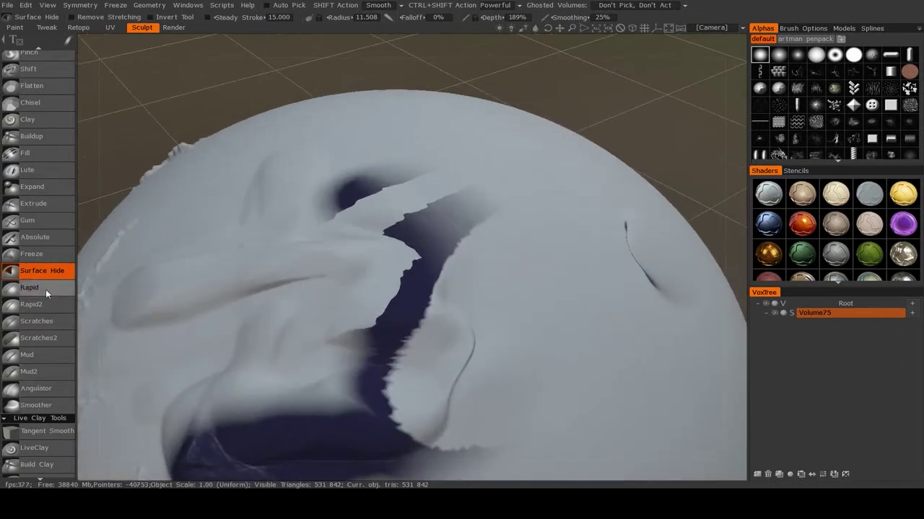
Step: Erase part of the frozen band with the Freeze tool at radius 13.174, and unfreeze everything that remains
{"action": "left_click", "coordinate": [26, 256]}
{"action": "mouse_move", "coordinate": [379, 276]}
{"action": "left_mouse_down", "text": "ctrl"}
{"action": "mouse_move", "coordinate": [486, 194]}
{"action": "mouse_move", "coordinate": [299, 228]}
{"action": "left_mouse_up", "text": "ctrl"}
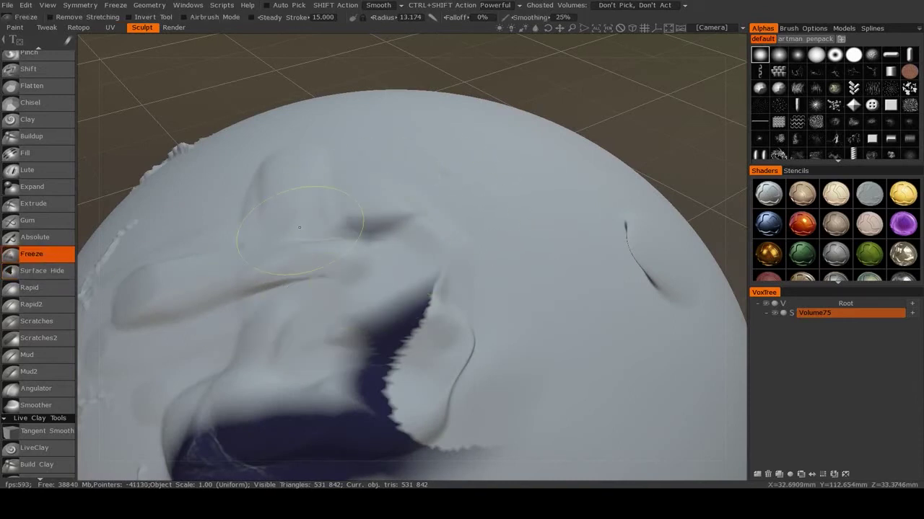
{"action": "mouse_move", "coordinate": [475, 309]}
{"action": "right_mouse_down", "text": "alt"}
{"action": "mouse_move", "coordinate": [479, 334]}
{"action": "mouse_move", "coordinate": [451, 331]}
{"action": "right_mouse_up", "text": "alt"}
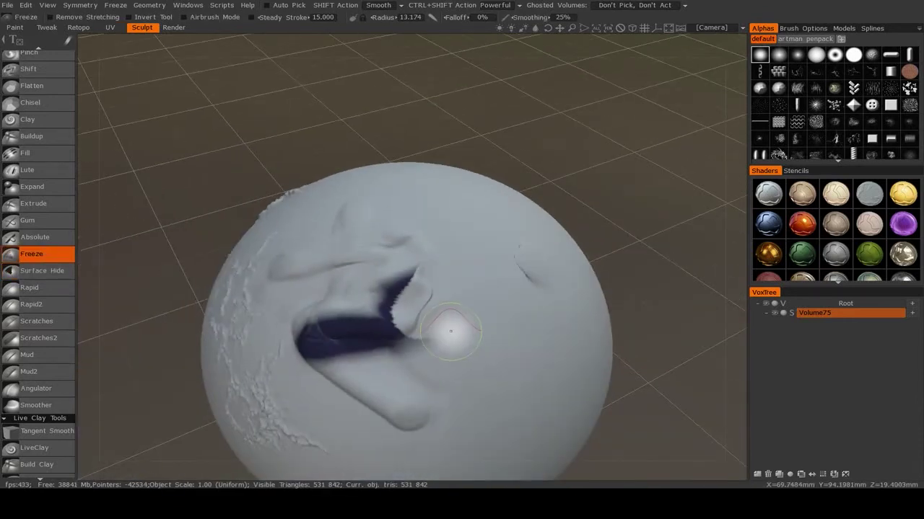
{"action": "key", "text": "ctrl+d"}
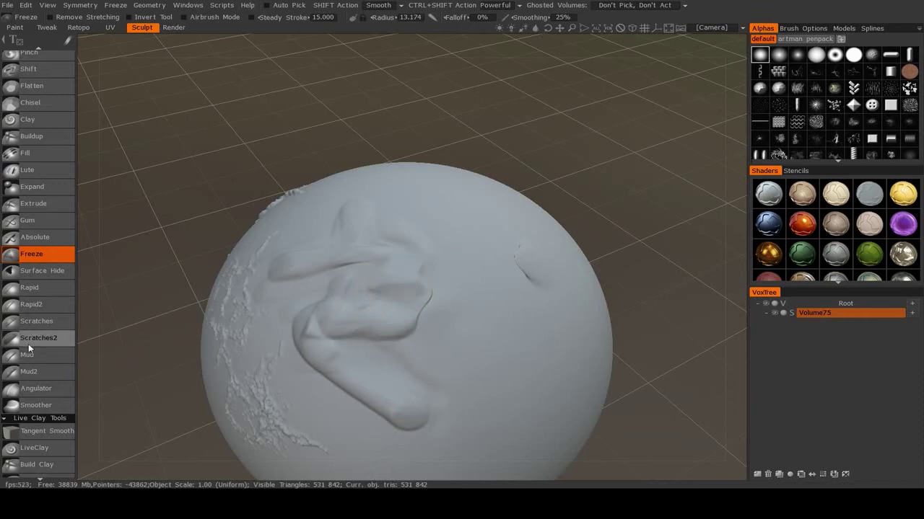
Step: Mark the length of the lower raised stroke with the Angulator tool at radius 8.131
{"action": "left_click", "coordinate": [29, 390]}
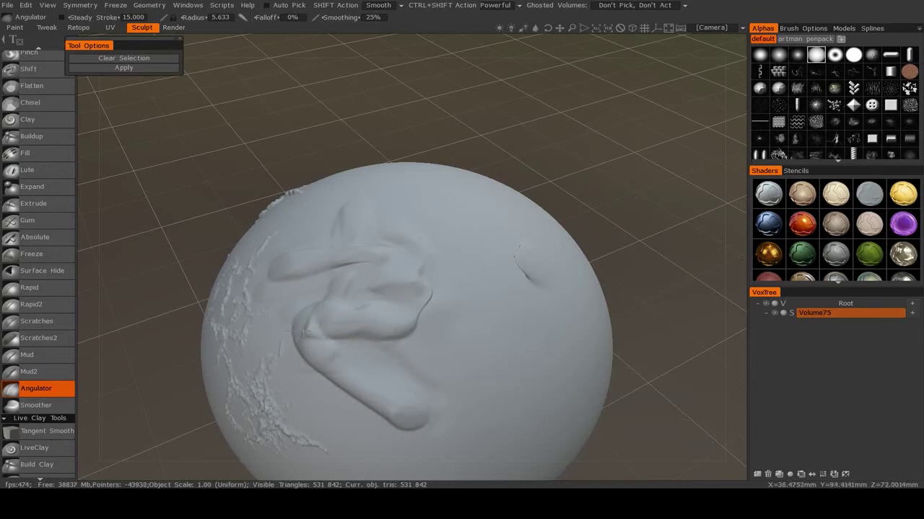
{"action": "scroll", "coordinate": [343, 308], "scroll_direction": "up", "scroll_amount": 3}
{"action": "left_click_drag", "start_coordinate": [304, 333], "coordinate": [357, 301], "text": "alt"}
{"action": "scroll", "coordinate": [56, 137], "scroll_direction": "up", "scroll_amount": 2}
{"action": "scroll", "coordinate": [357, 301], "scroll_direction": "up", "scroll_amount": 3}
{"action": "middle_click_drag", "start_coordinate": [390, 369], "coordinate": [409, 293], "text": "alt"}
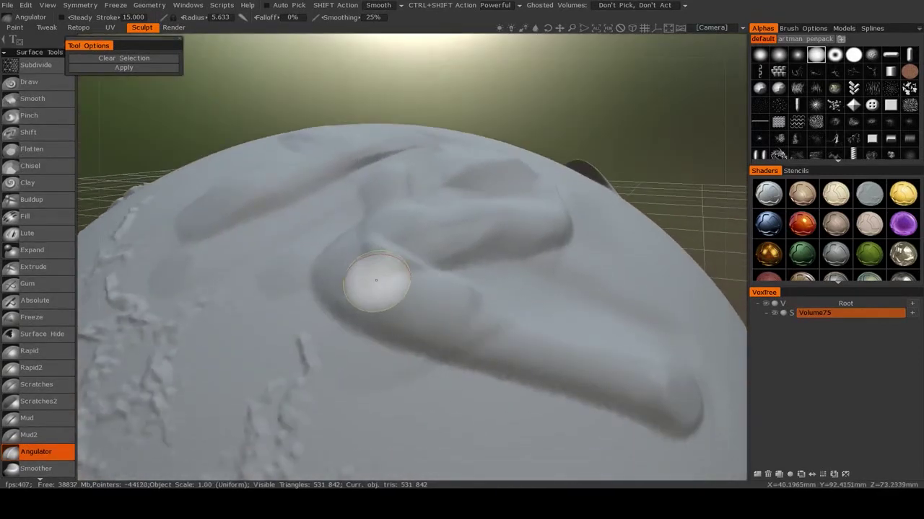
{"action": "right_click_drag", "start_coordinate": [365, 321], "coordinate": [397, 348]}
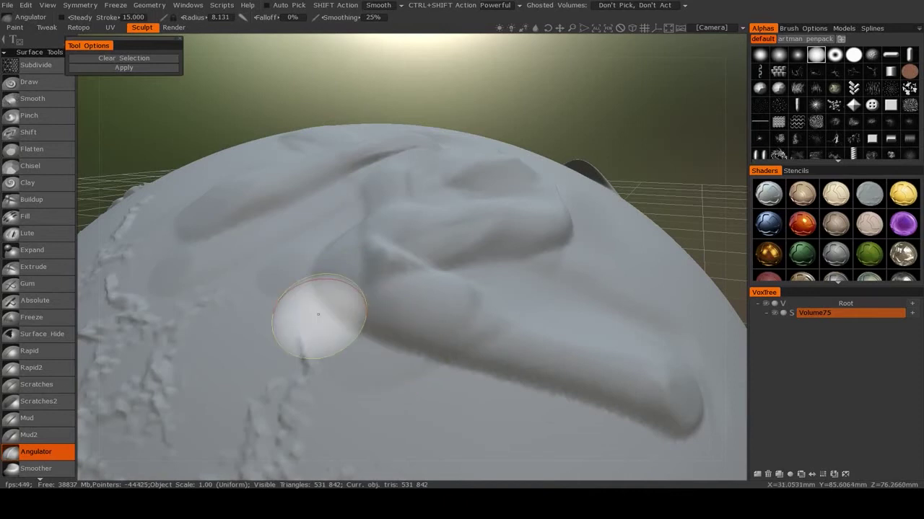
{"action": "mouse_move", "coordinate": [329, 317]}
{"action": "left_mouse_down"}
{"action": "mouse_move", "coordinate": [460, 367]}
{"action": "mouse_move", "coordinate": [657, 406]}
{"action": "mouse_move", "coordinate": [346, 313]}
{"action": "mouse_move", "coordinate": [330, 354]}
{"action": "left_mouse_up"}
{"action": "scroll", "coordinate": [346, 313], "scroll_direction": "down", "scroll_amount": 5}
{"action": "scroll", "coordinate": [330, 354], "scroll_direction": "up", "scroll_amount": 4}
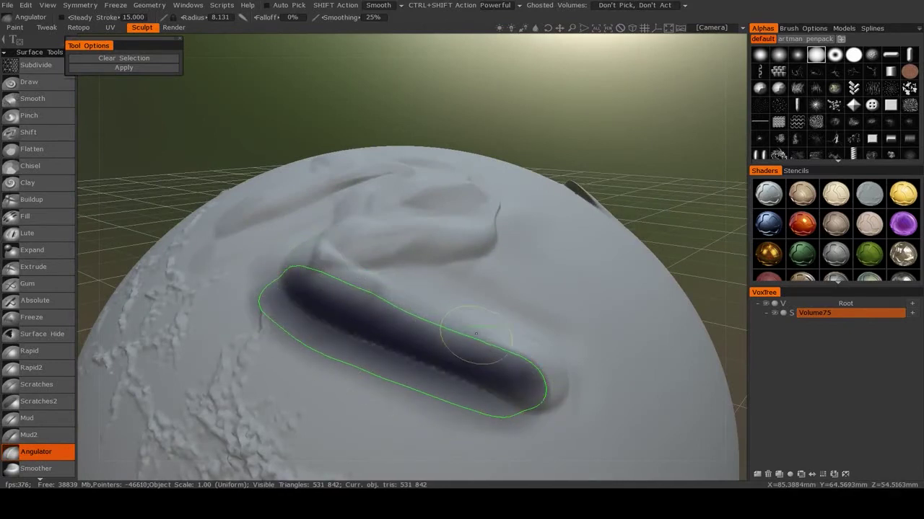
{"action": "mouse_move", "coordinate": [475, 334]}
{"action": "left_mouse_down", "text": "shift"}
{"action": "mouse_move", "coordinate": [514, 376]}
{"action": "mouse_move", "coordinate": [353, 346]}
{"action": "mouse_move", "coordinate": [433, 295]}
{"action": "mouse_move", "coordinate": [325, 267]}
{"action": "left_mouse_up", "text": "shift"}
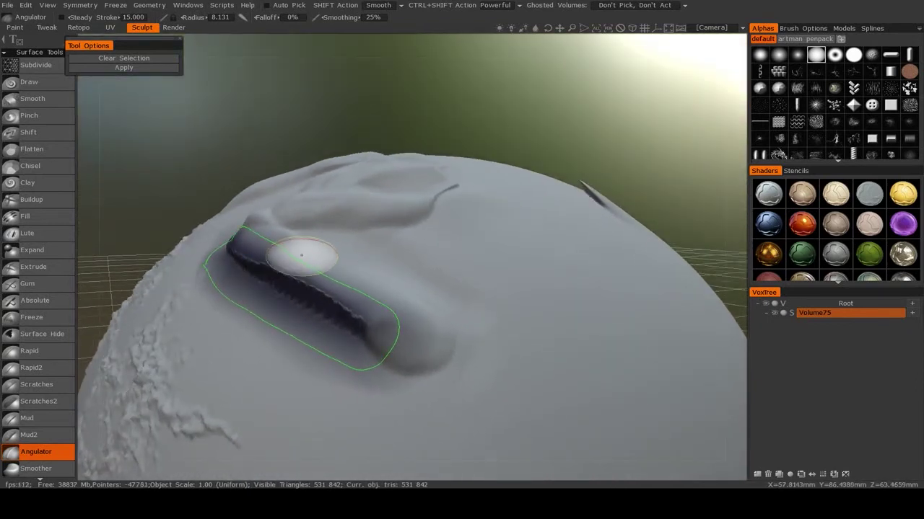
Step: Inspect the marked lower stroke in wireframe and from several angles, and apply the Angulator to it
{"action": "key", "text": "w"}
{"action": "key", "text": "w"}
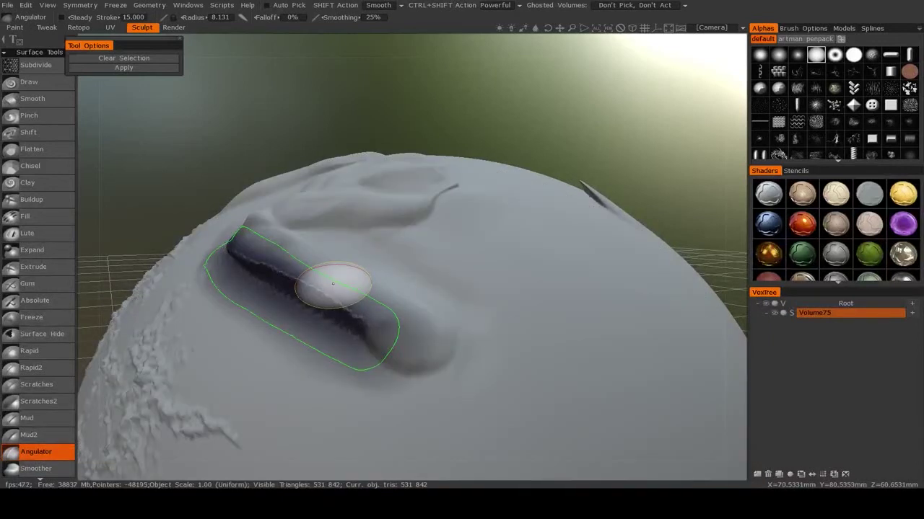
{"action": "left_click_drag", "start_coordinate": [354, 329], "coordinate": [403, 386], "text": "alt"}
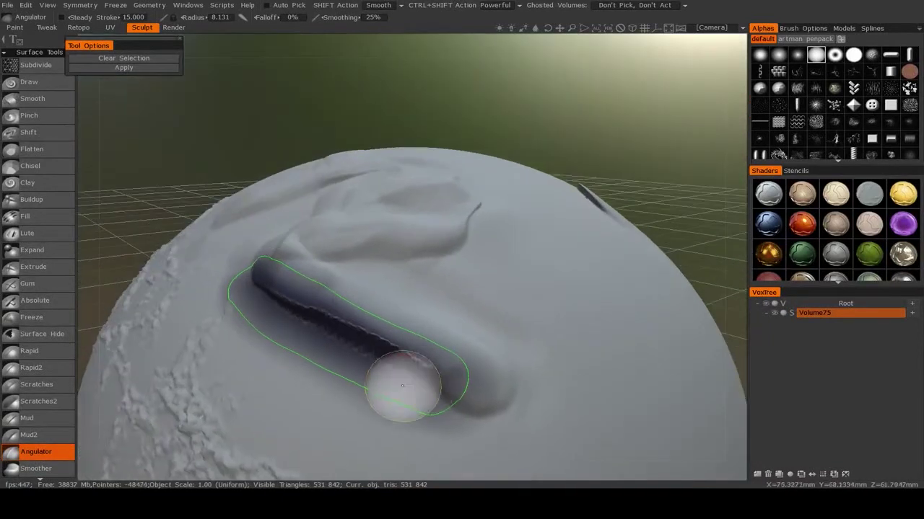
{"action": "left_click_drag", "start_coordinate": [330, 359], "coordinate": [388, 395], "text": "alt"}
{"action": "scroll", "coordinate": [392, 395], "scroll_direction": "up", "scroll_amount": 3}
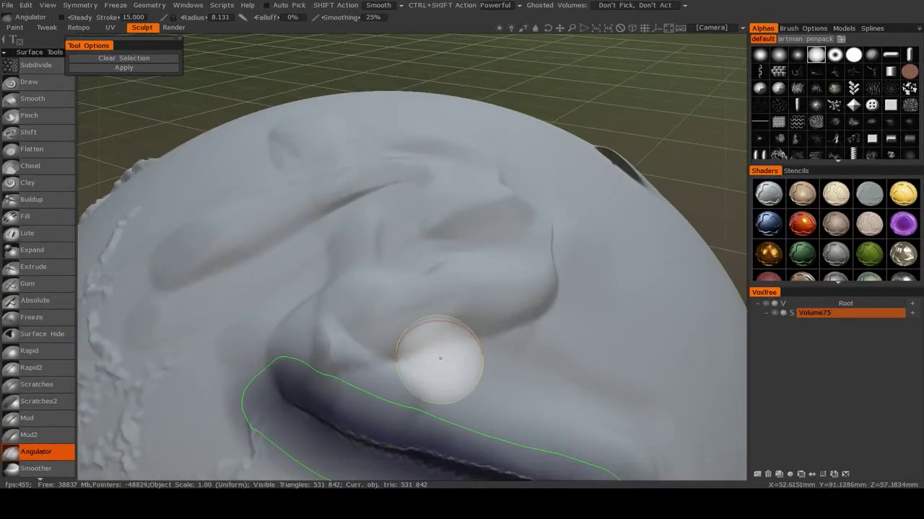
{"action": "mouse_move", "coordinate": [483, 350]}
{"action": "right_mouse_down"}
{"action": "mouse_move", "coordinate": [347, 333]}
{"action": "mouse_move", "coordinate": [377, 310]}
{"action": "right_mouse_up"}
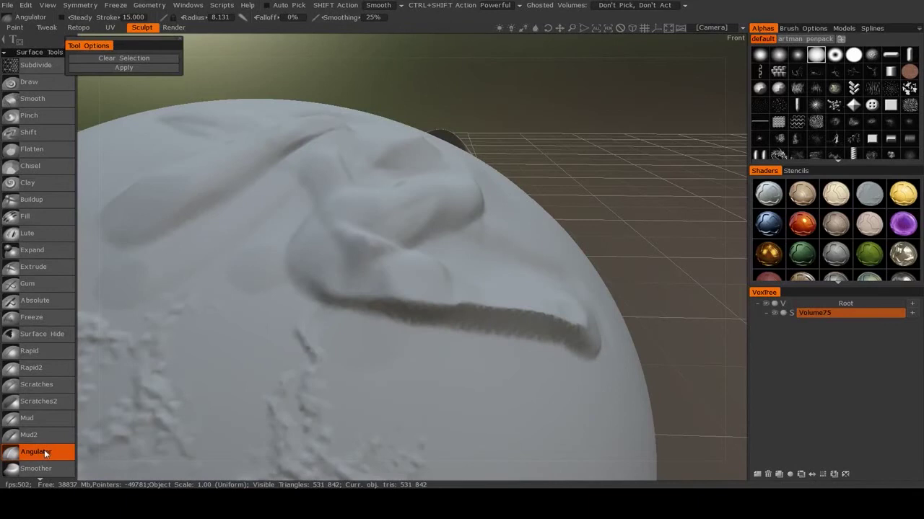
Step: Mark the curved edge of the middle fold with the Angulator tool at radius 5.710
{"action": "right_click_drag", "start_coordinate": [262, 382], "coordinate": [342, 361]}
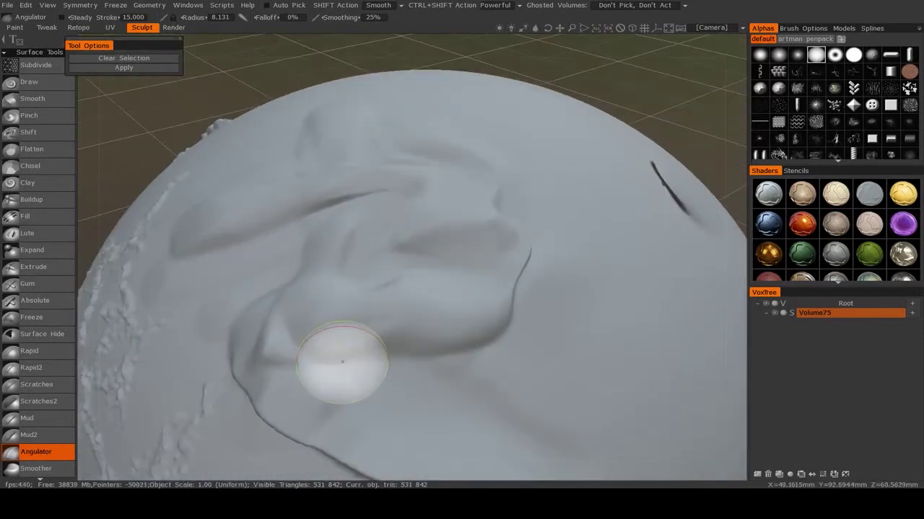
{"action": "key", "text": "bracketleft"}
{"action": "key", "text": "bracketleft"}
{"action": "key", "text": "bracketleft"}
{"action": "mouse_move", "coordinate": [321, 360]}
{"action": "left_mouse_down"}
{"action": "mouse_move", "coordinate": [386, 361]}
{"action": "mouse_move", "coordinate": [513, 280]}
{"action": "mouse_move", "coordinate": [516, 269]}
{"action": "left_mouse_up"}
{"action": "right_click_drag", "start_coordinate": [516, 243], "coordinate": [389, 267]}
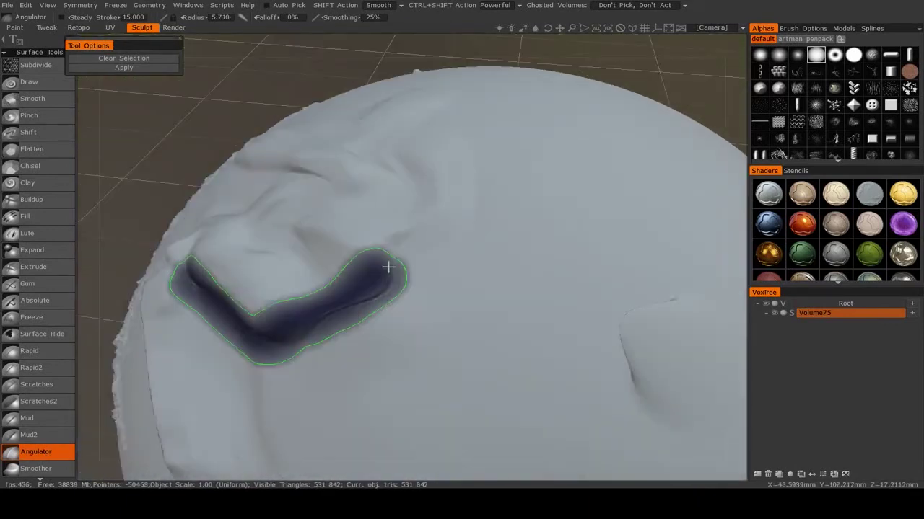
{"action": "left_click_drag", "start_coordinate": [388, 267], "coordinate": [472, 254], "text": "alt"}
Step: Apply the Angulator to the middle fold's edge, checking the mesh in wireframe
{"action": "key", "text": "Return"}
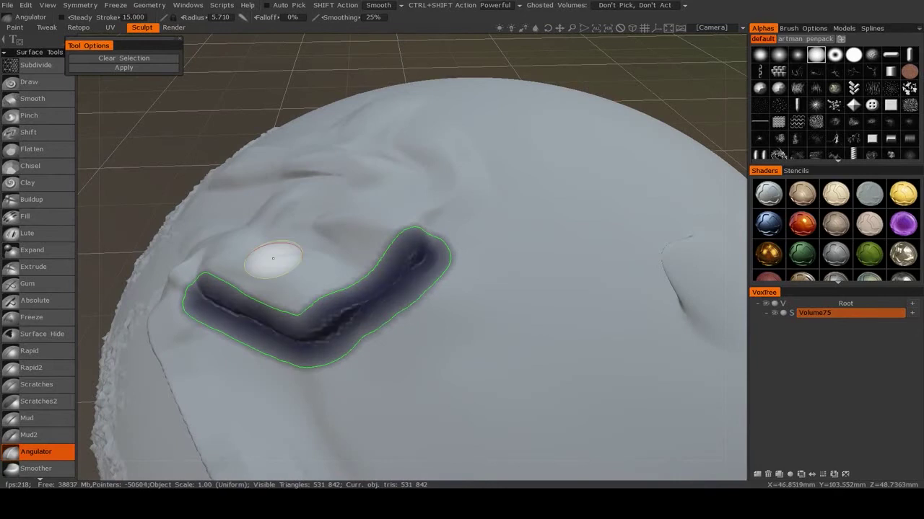
{"action": "mouse_move", "coordinate": [273, 258]}
{"action": "left_mouse_down", "text": "alt"}
{"action": "mouse_move", "coordinate": [311, 221]}
{"action": "mouse_move", "coordinate": [378, 199]}
{"action": "left_mouse_up", "text": "alt"}
{"action": "key", "text": "w"}
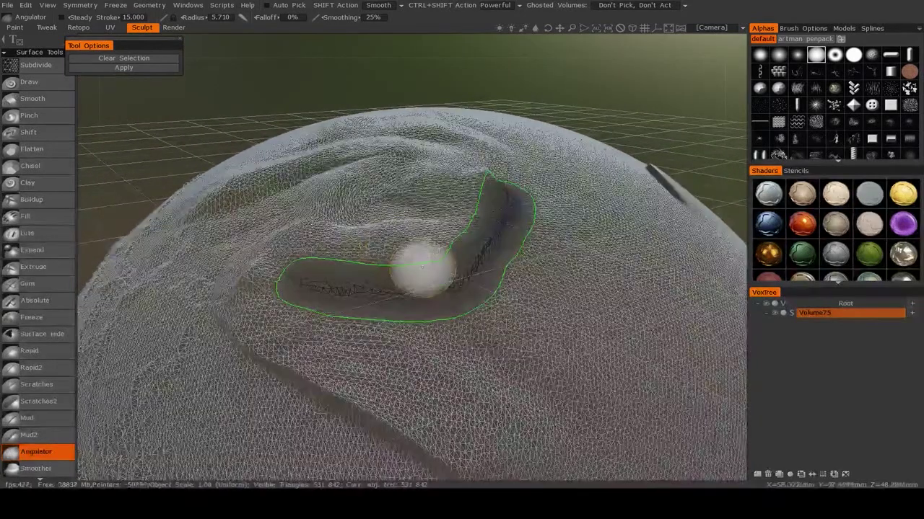
{"action": "key", "text": "w"}
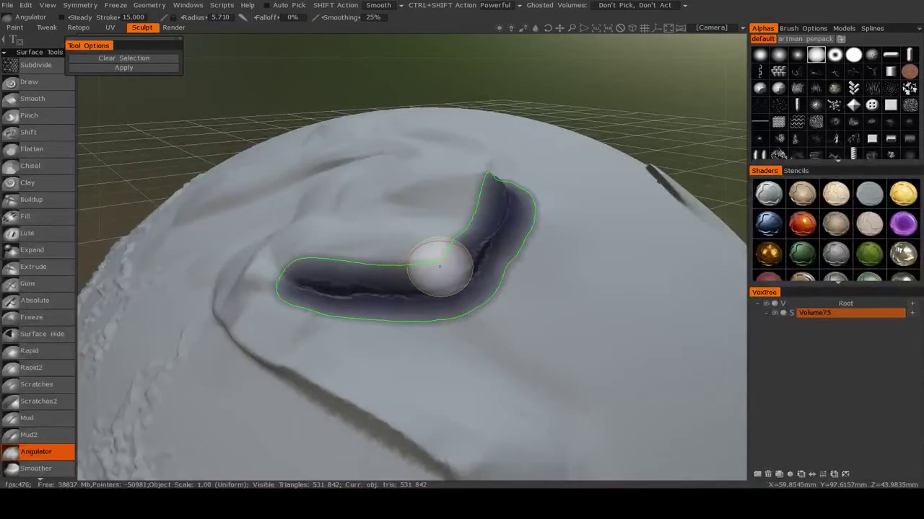
{"action": "key", "text": "Return"}
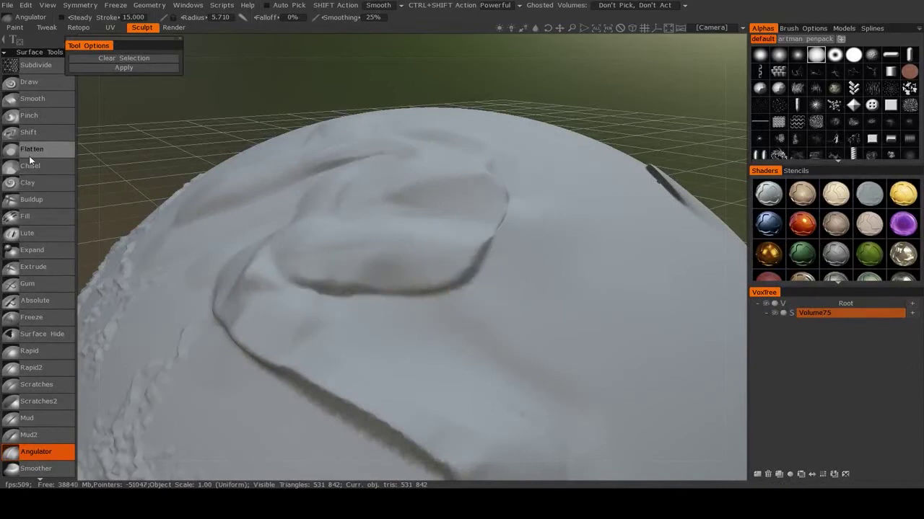
{"action": "left_click_drag", "start_coordinate": [379, 316], "coordinate": [381, 362], "text": "alt"}
{"action": "mouse_move", "coordinate": [381, 362]}
{"action": "right_mouse_down", "text": "alt"}
{"action": "mouse_move", "coordinate": [379, 296]}
{"action": "mouse_move", "coordinate": [380, 344]}
{"action": "right_mouse_up", "text": "alt"}
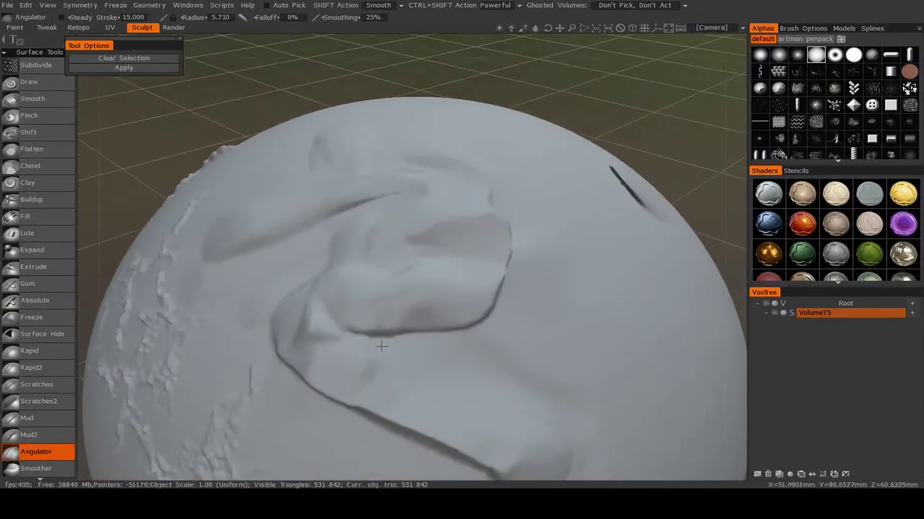
{"action": "mouse_move", "coordinate": [339, 364]}
{"action": "left_mouse_down", "text": "alt"}
{"action": "mouse_move", "coordinate": [390, 366]}
{"action": "mouse_move", "coordinate": [353, 347]}
{"action": "mouse_move", "coordinate": [391, 335]}
{"action": "left_mouse_up", "text": "alt"}
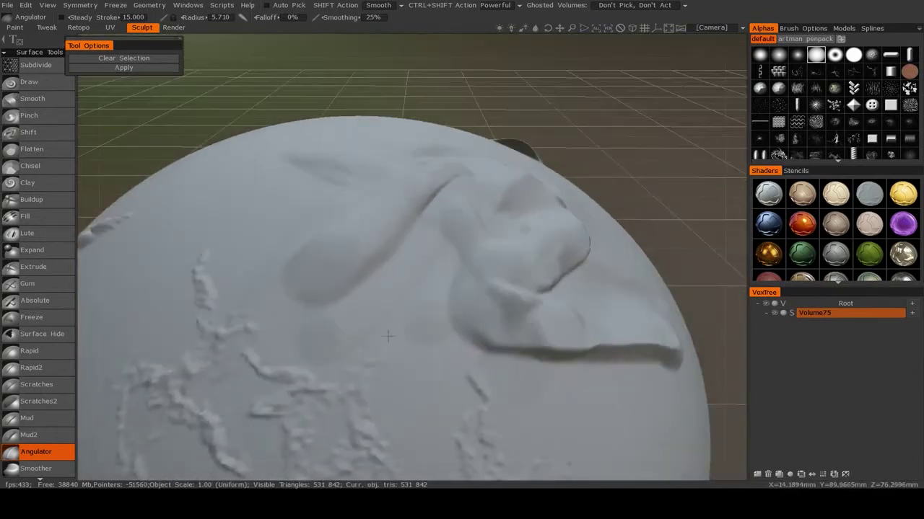
Step: Mark the whole lower raised stroke with the Smoother tool at radius 10.885 and apply the smoothing
{"action": "left_click", "coordinate": [29, 469]}
{"action": "left_click_drag", "start_coordinate": [429, 274], "coordinate": [402, 310], "text": "alt"}
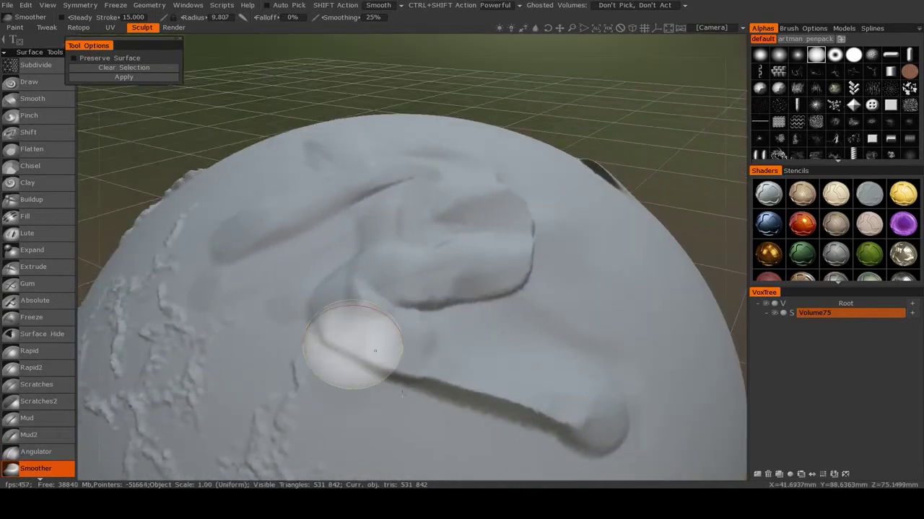
{"action": "mouse_move", "coordinate": [325, 321]}
{"action": "left_mouse_down"}
{"action": "mouse_move", "coordinate": [581, 431]}
{"action": "mouse_move", "coordinate": [369, 358]}
{"action": "mouse_move", "coordinate": [449, 348]}
{"action": "mouse_move", "coordinate": [544, 390]}
{"action": "left_mouse_up"}
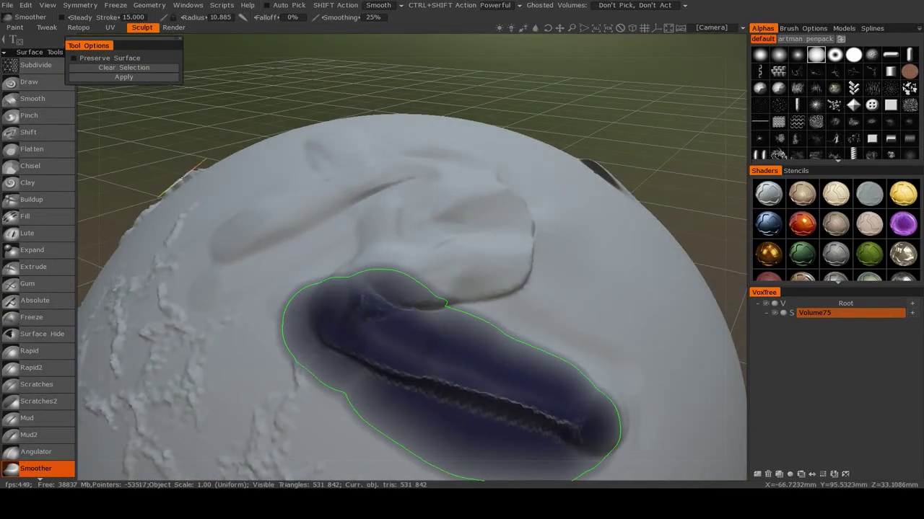
{"action": "mouse_move", "coordinate": [409, 210]}
{"action": "left_mouse_down", "text": "alt"}
{"action": "mouse_move", "coordinate": [404, 219]}
{"action": "mouse_move", "coordinate": [374, 196]}
{"action": "left_mouse_up", "text": "alt"}
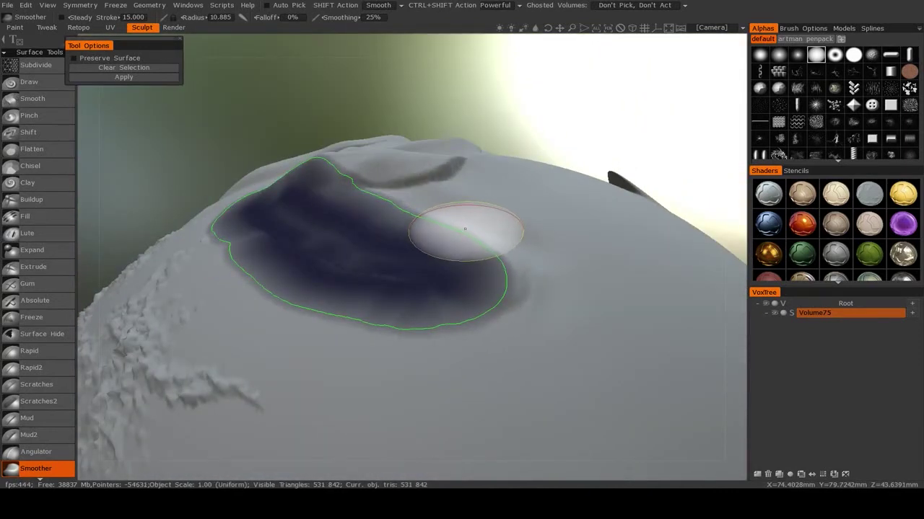
{"action": "key", "text": "Return"}
{"action": "left_click_drag", "start_coordinate": [353, 283], "coordinate": [416, 325], "text": "alt"}
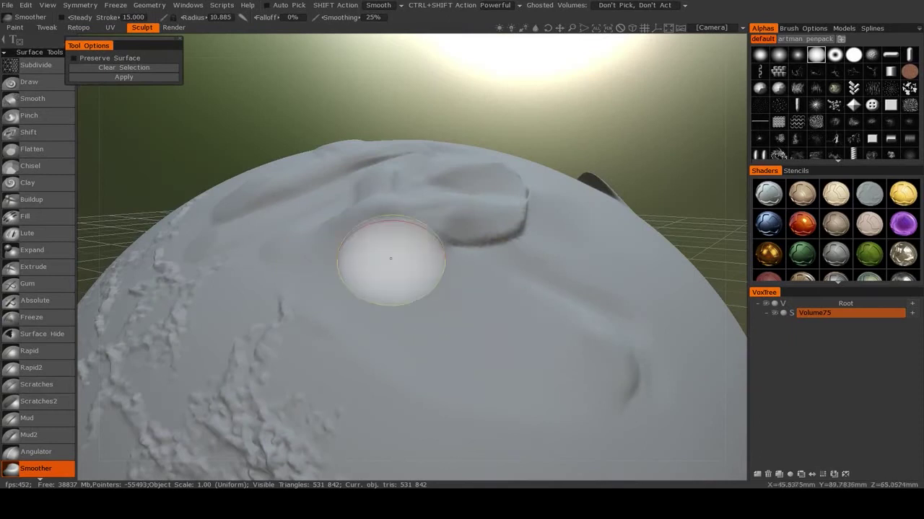
{"action": "mouse_move", "coordinate": [391, 258]}
{"action": "left_mouse_down", "text": "alt"}
{"action": "mouse_move", "coordinate": [431, 262]}
{"action": "mouse_move", "coordinate": [423, 271]}
{"action": "mouse_move", "coordinate": [440, 303]}
{"action": "left_mouse_up", "text": "alt"}
Step: Mark a wide band across the rough texture on the sphere's side with the Smoother tool and apply it
{"action": "mouse_move", "coordinate": [251, 163]}
{"action": "left_mouse_down"}
{"action": "mouse_move", "coordinate": [242, 166]}
{"action": "mouse_move", "coordinate": [292, 256]}
{"action": "mouse_move", "coordinate": [603, 353]}
{"action": "left_mouse_up"}
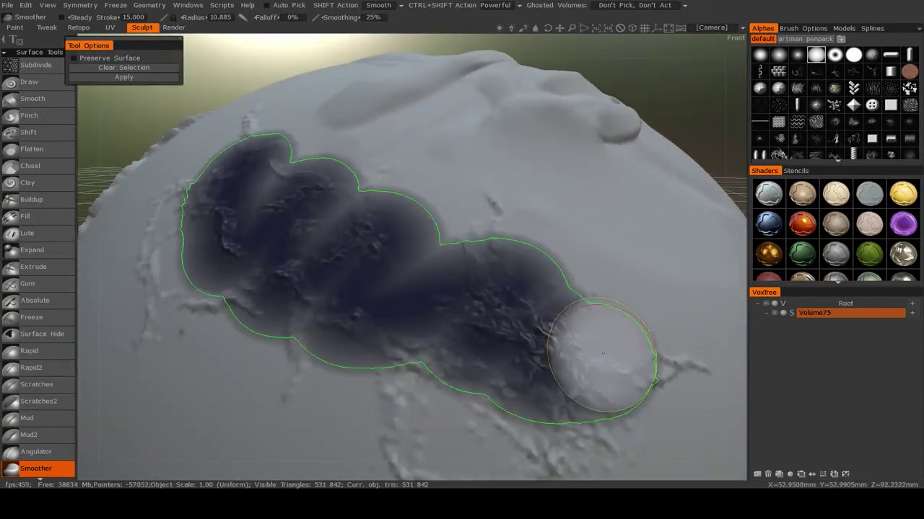
{"action": "key", "text": "Return"}
{"action": "left_click_drag", "start_coordinate": [447, 304], "coordinate": [505, 317], "text": "alt"}
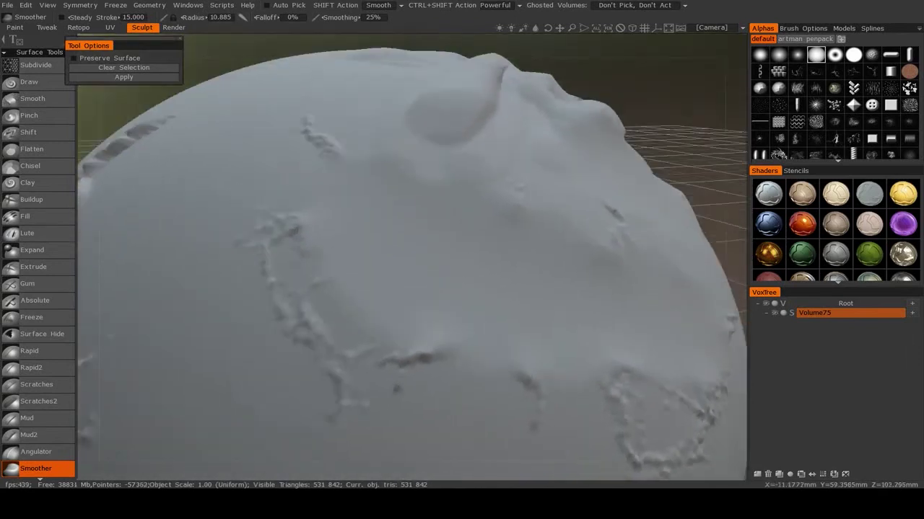
{"action": "mouse_move", "coordinate": [491, 267]}
{"action": "left_mouse_down", "text": "alt"}
{"action": "mouse_move", "coordinate": [506, 282]}
{"action": "mouse_move", "coordinate": [645, 248]}
{"action": "mouse_move", "coordinate": [490, 296]}
{"action": "left_mouse_up", "text": "alt"}
{"action": "mouse_move", "coordinate": [491, 296]}
{"action": "right_mouse_down", "text": "alt"}
{"action": "mouse_move", "coordinate": [406, 333]}
{"action": "mouse_move", "coordinate": [135, 332]}
{"action": "right_mouse_up", "text": "alt"}
{"action": "scroll", "coordinate": [29, 334], "scroll_direction": "down", "scroll_amount": 1}
{"action": "scroll", "coordinate": [31, 332], "scroll_direction": "up", "scroll_amount": 1}
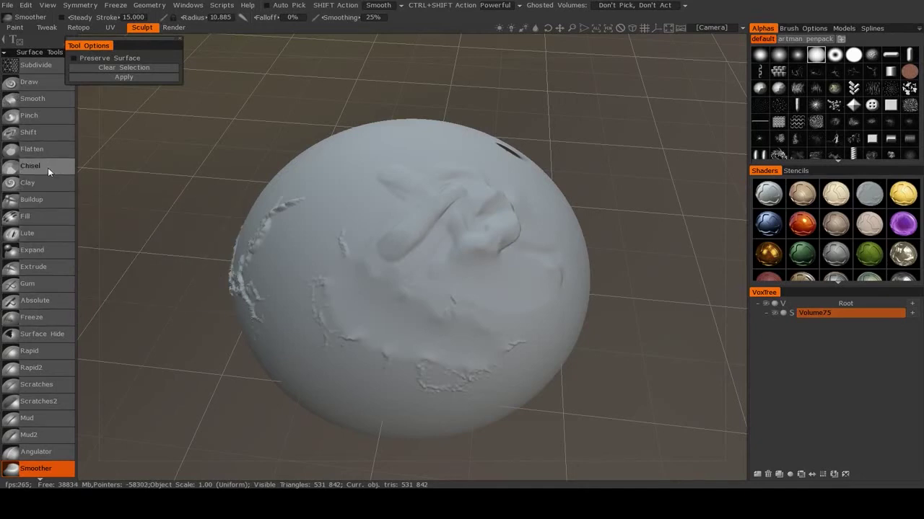
Step: Try the Rapid tool on the smooth area beside the small rough patches, with the radius at 3.920 and depth at 29%
{"action": "left_click", "coordinate": [38, 353]}
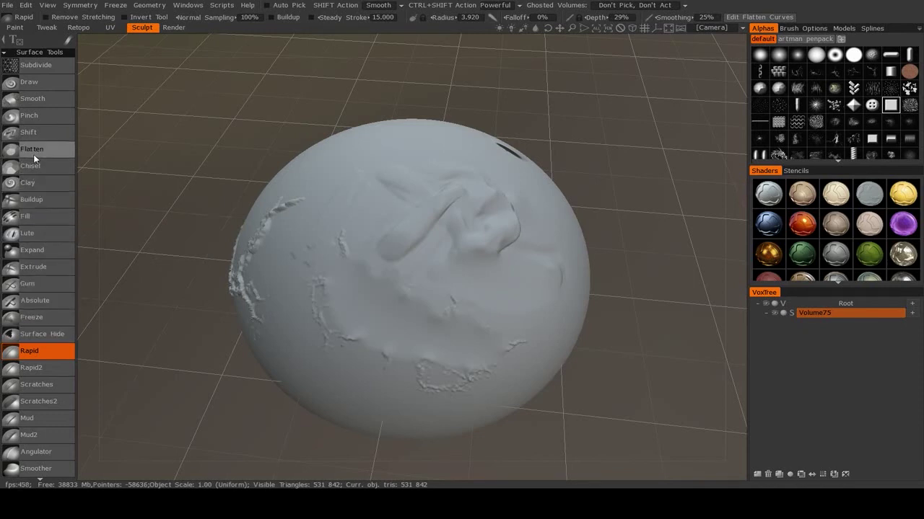
{"action": "scroll", "coordinate": [36, 326], "scroll_direction": "down", "scroll_amount": 1}
{"action": "scroll", "coordinate": [38, 310], "scroll_direction": "down", "scroll_amount": 1}
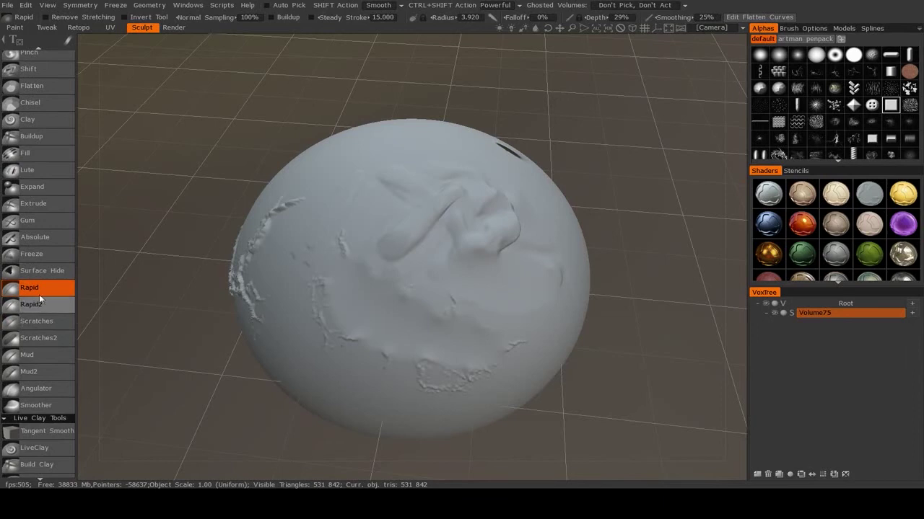
{"action": "scroll", "coordinate": [44, 238], "scroll_direction": "up", "scroll_amount": 2}
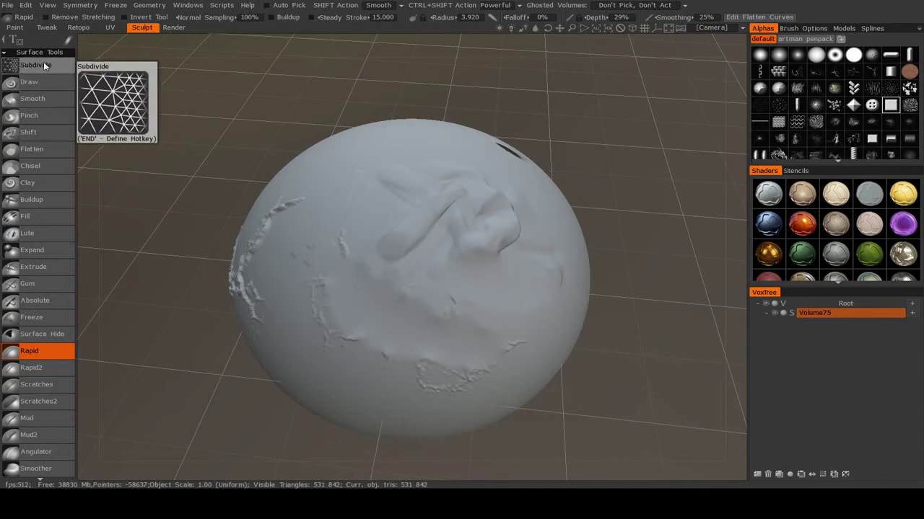
Step: Activate the Subdivide tool and examine the sphere's mesh up close in wireframe around the rough cracks
{"action": "left_click", "coordinate": [53, 65]}
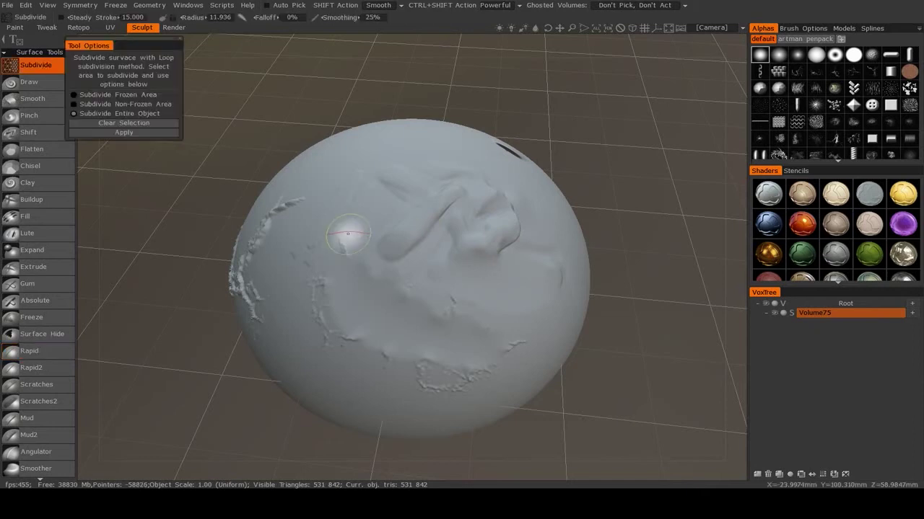
{"action": "left_click_drag", "start_coordinate": [339, 289], "coordinate": [538, 306], "text": "alt"}
{"action": "key", "text": "w"}
{"action": "key", "text": "w"}
{"action": "key", "text": "w"}
{"action": "key", "text": "w"}
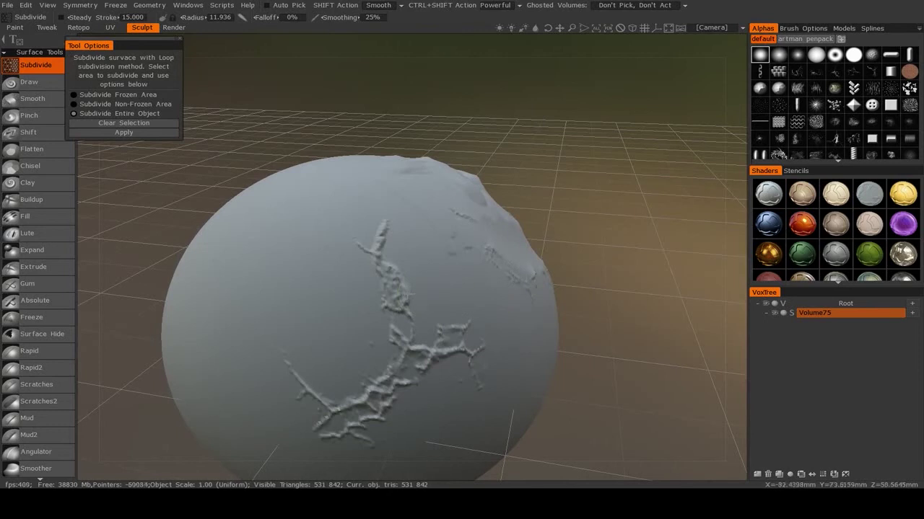
{"action": "right_click_drag", "start_coordinate": [532, 308], "coordinate": [430, 303], "text": "alt"}
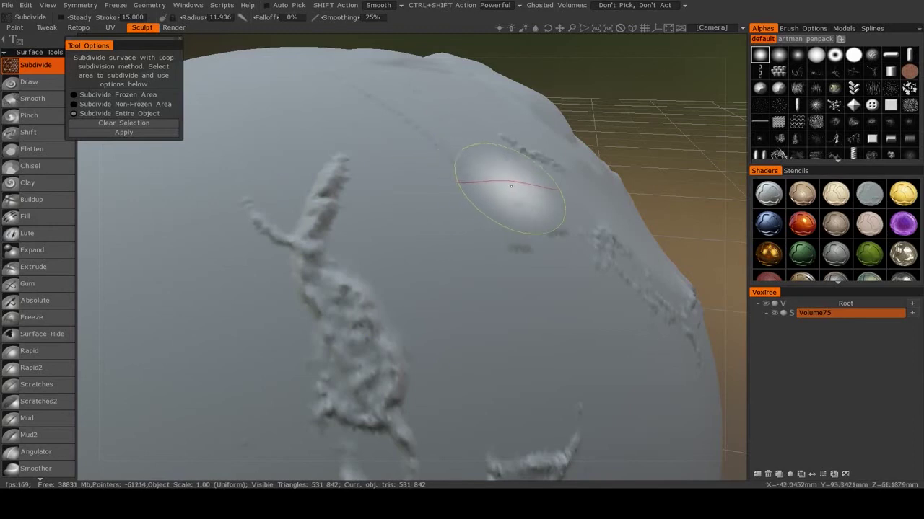
{"action": "key", "text": "w"}
{"action": "right_click_drag", "start_coordinate": [643, 204], "coordinate": [538, 210], "text": "alt"}
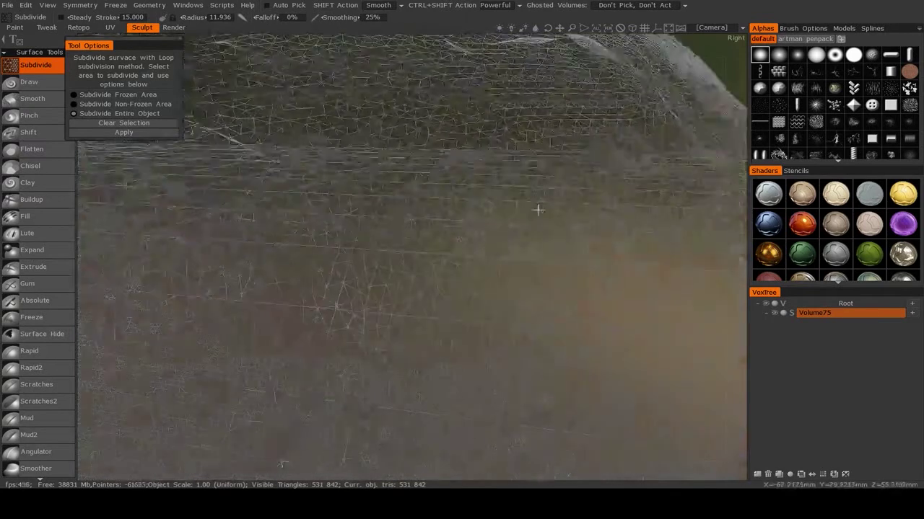
{"action": "right_click_drag", "start_coordinate": [495, 253], "coordinate": [411, 246]}
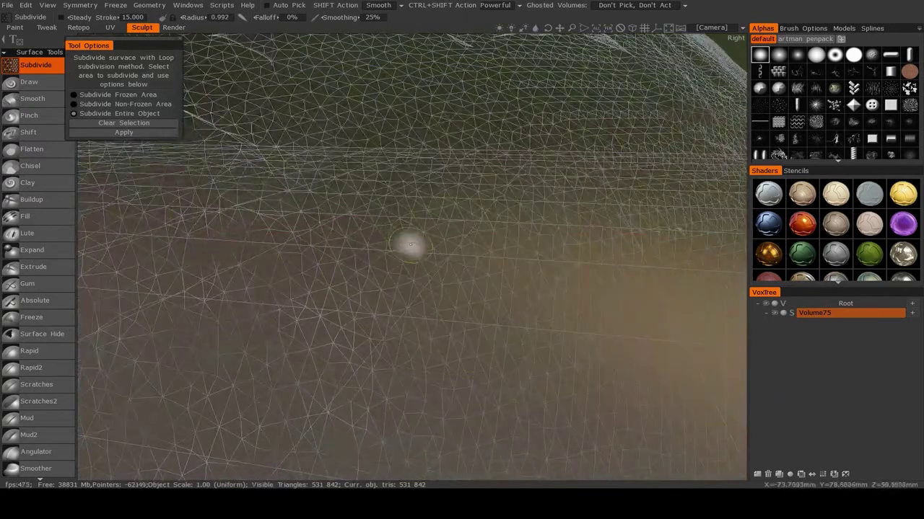
Step: Try subdividing the entire object, inspect the denser mesh in wireframe, and undo the subdivision
{"action": "scroll", "coordinate": [392, 160], "scroll_direction": "down", "scroll_amount": 6}
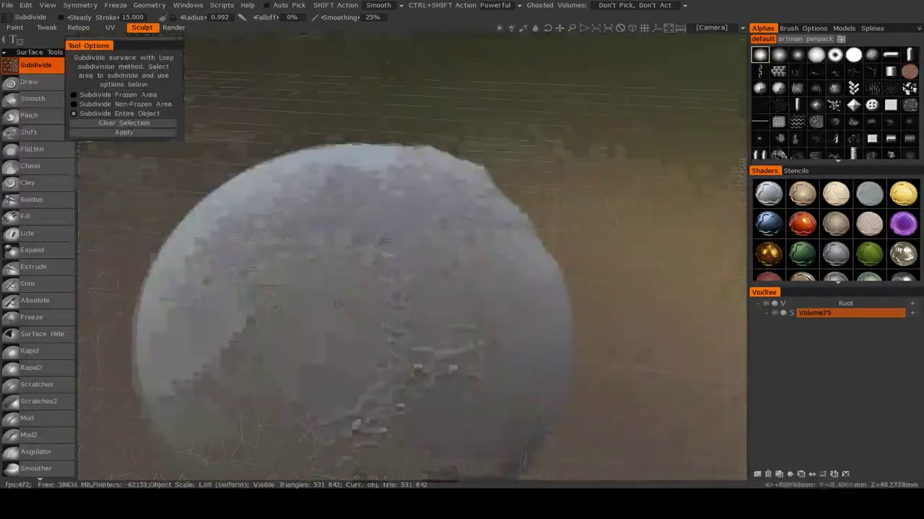
{"action": "scroll", "coordinate": [567, 237], "scroll_direction": "up", "scroll_amount": 2}
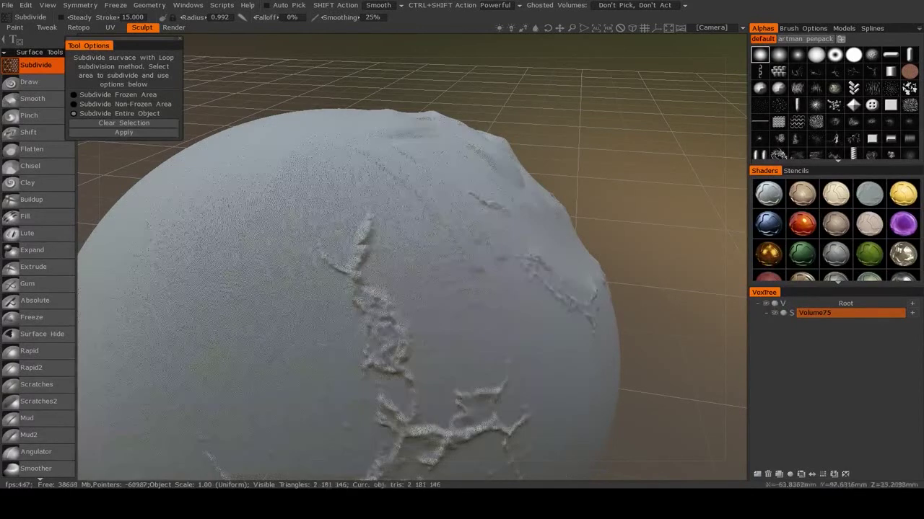
{"action": "scroll", "coordinate": [533, 224], "scroll_direction": "up", "scroll_amount": 6}
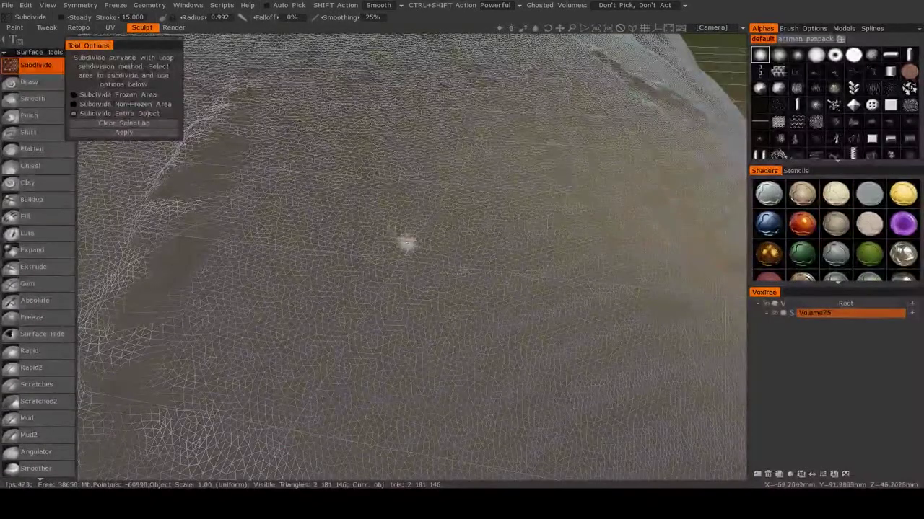
{"action": "scroll", "coordinate": [406, 243], "scroll_direction": "down", "scroll_amount": 5}
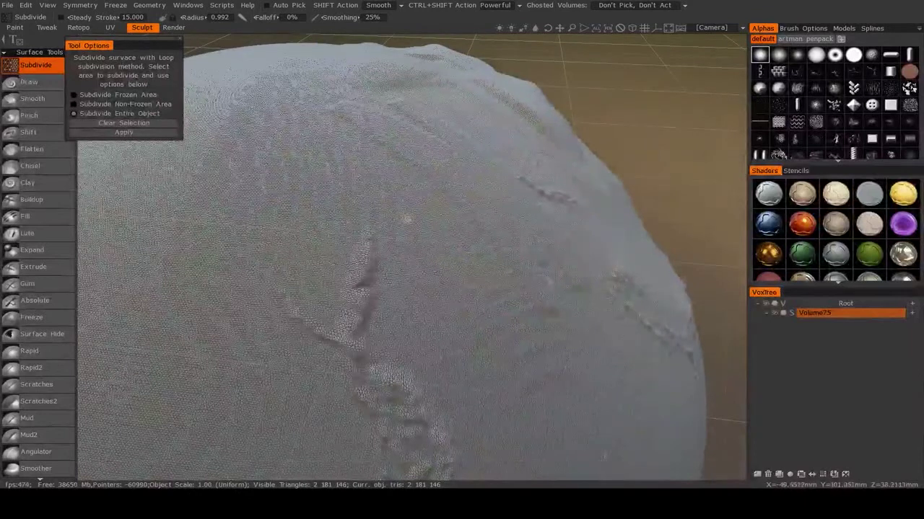
{"action": "key", "text": "ctrl+z"}
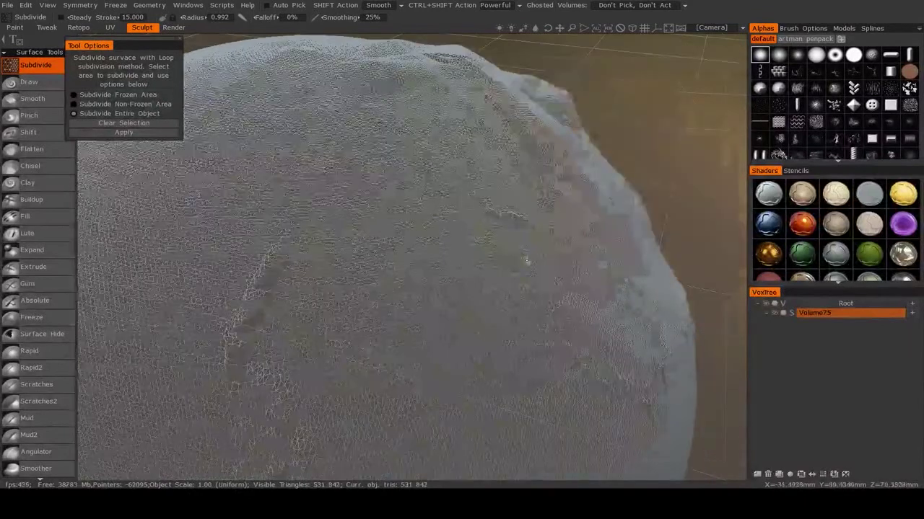
Step: Mark a large oval area on the sphere between the rough crack and the folds, enlarging the Subdivide brush radius to 12.150
{"action": "scroll", "coordinate": [537, 261], "scroll_direction": "down", "scroll_amount": 4}
{"action": "left_click_drag", "start_coordinate": [537, 261], "coordinate": [462, 317], "text": "alt"}
{"action": "scroll", "coordinate": [404, 260], "scroll_direction": "up", "scroll_amount": 3}
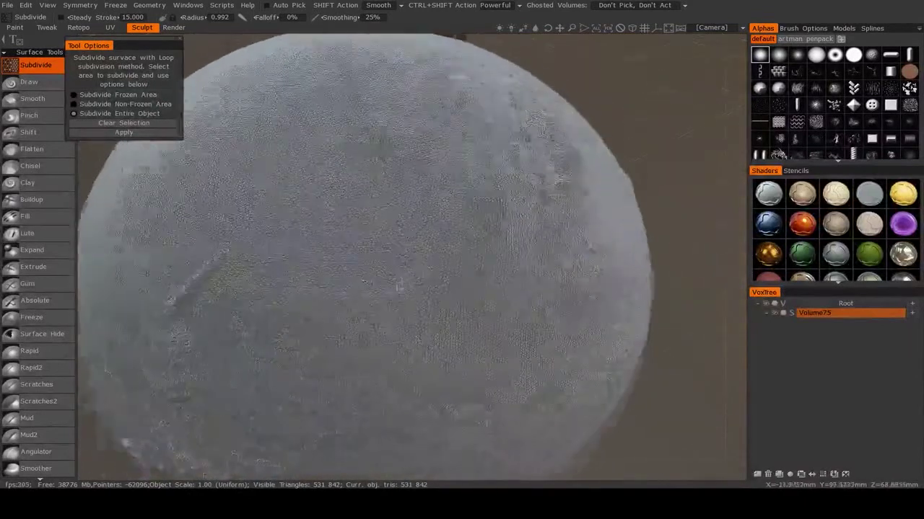
{"action": "left_click_drag", "start_coordinate": [310, 202], "coordinate": [256, 193], "text": "alt"}
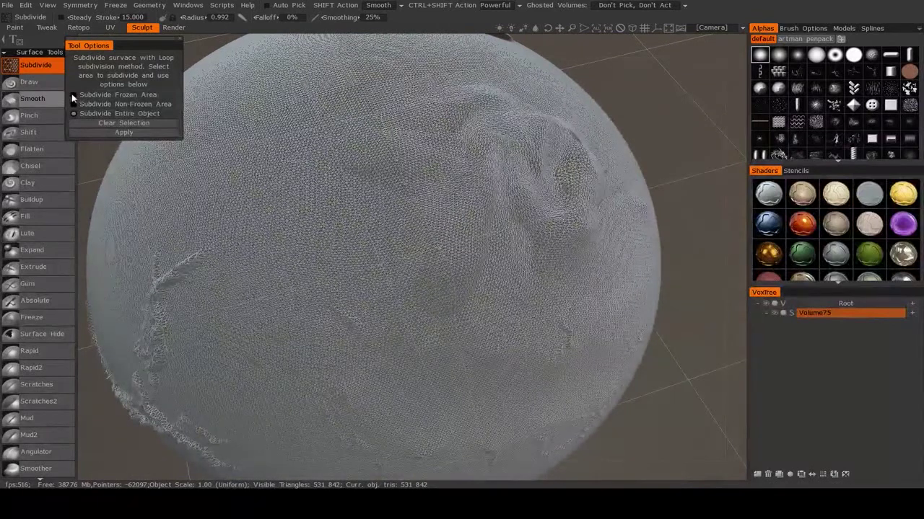
{"action": "right_click_drag", "start_coordinate": [299, 239], "coordinate": [325, 237]}
{"action": "mouse_move", "coordinate": [264, 283]}
{"action": "left_mouse_down"}
{"action": "mouse_move", "coordinate": [324, 203]}
{"action": "mouse_move", "coordinate": [338, 199]}
{"action": "left_mouse_up"}
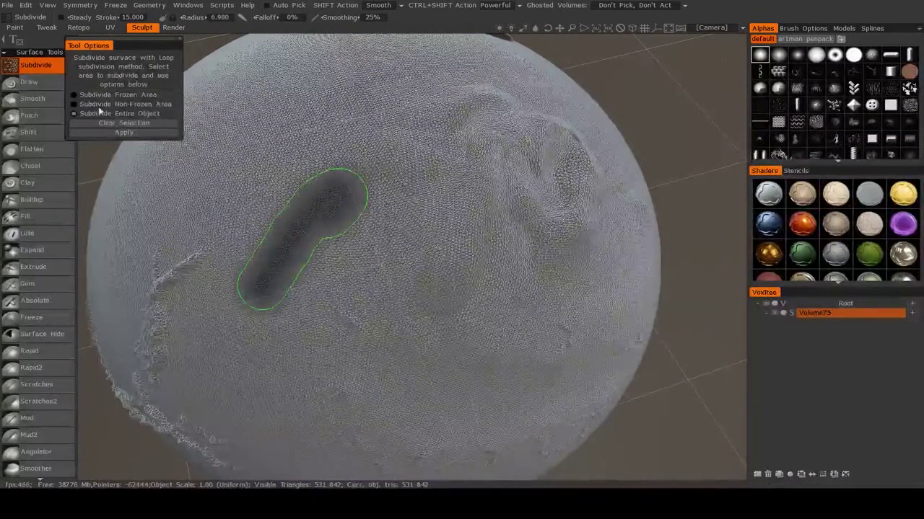
{"action": "left_click_drag", "start_coordinate": [318, 266], "coordinate": [343, 210], "text": "alt"}
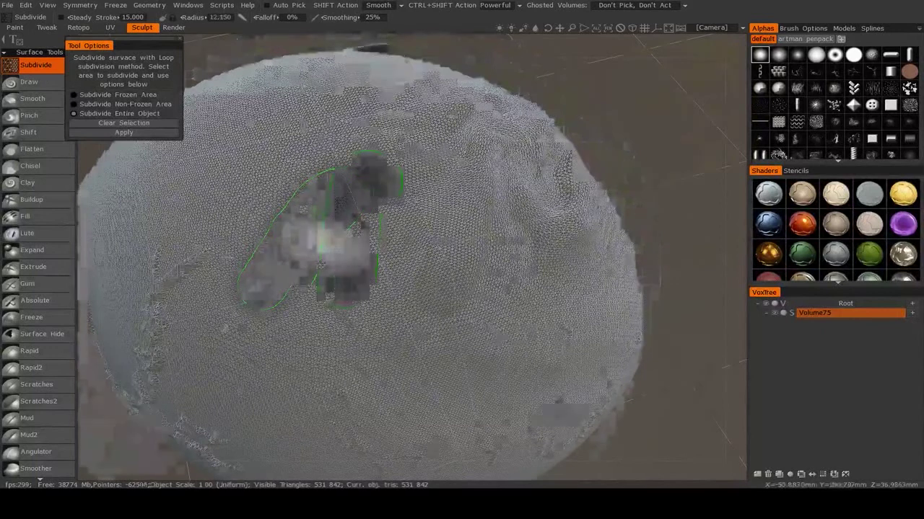
{"action": "right_click_drag", "start_coordinate": [310, 267], "coordinate": [340, 267]}
{"action": "mouse_move", "coordinate": [321, 278]}
{"action": "left_mouse_down"}
{"action": "mouse_move", "coordinate": [386, 231]}
{"action": "mouse_move", "coordinate": [321, 225]}
{"action": "left_mouse_up"}
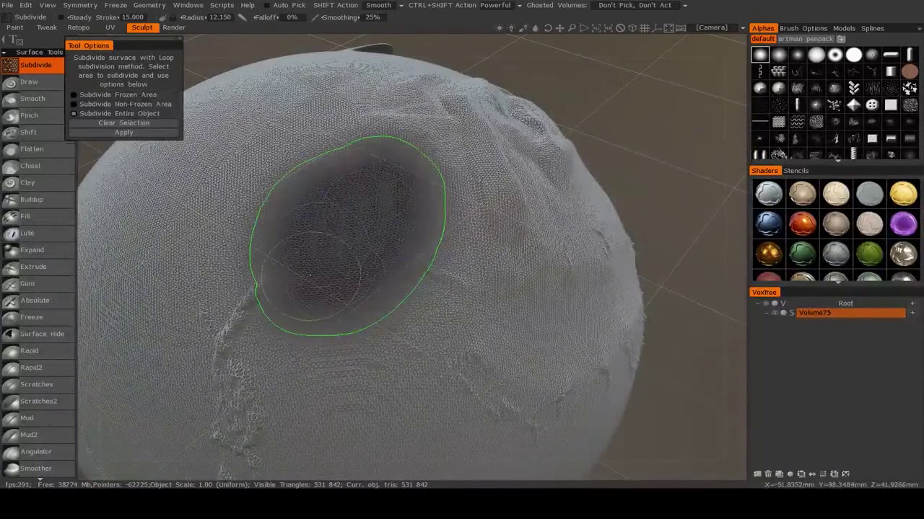
{"action": "mouse_move", "coordinate": [310, 275]}
{"action": "left_mouse_down"}
{"action": "mouse_move", "coordinate": [376, 176]}
{"action": "mouse_move", "coordinate": [339, 205]}
{"action": "left_mouse_up"}
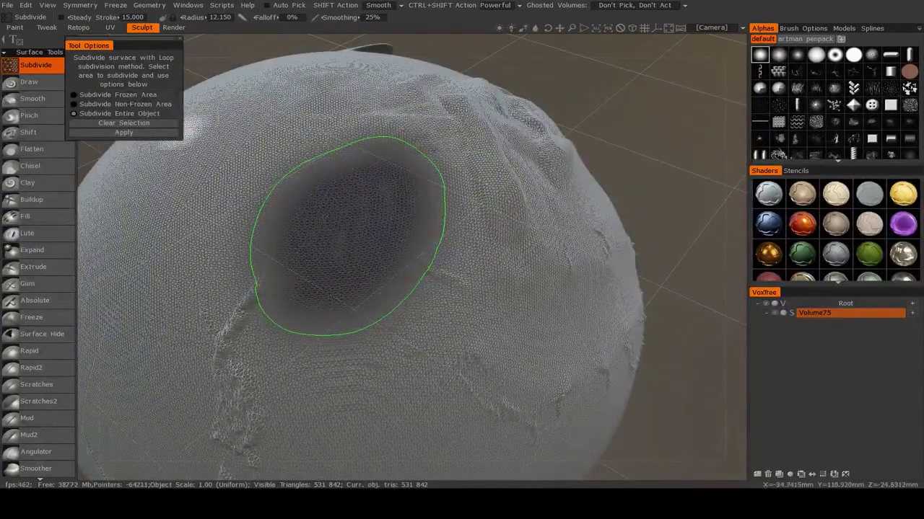
Step: Subdivide only the frozen oval area, clear the selection, and inspect the denser patch against the surrounding mesh
{"action": "left_click", "coordinate": [74, 95]}
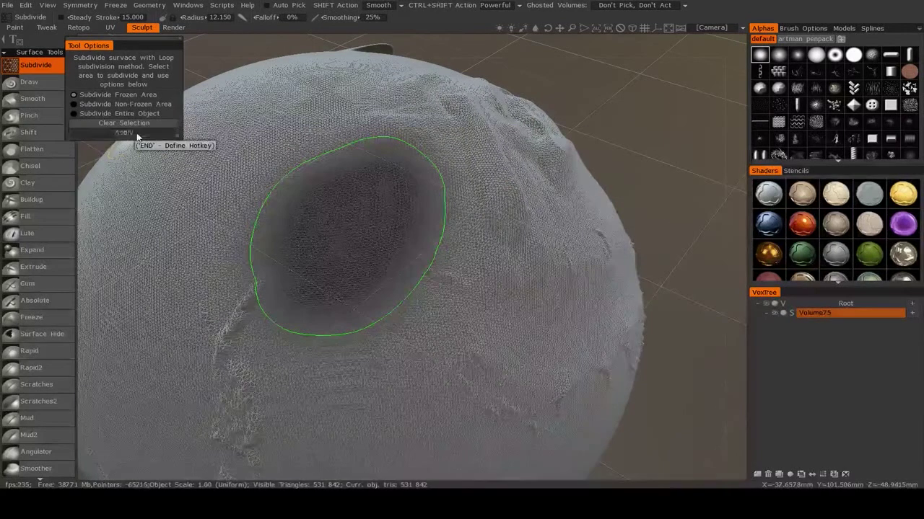
{"action": "left_click", "coordinate": [138, 133]}
{"action": "left_click_drag", "start_coordinate": [333, 233], "coordinate": [422, 241], "text": "alt"}
{"action": "key", "text": "ctrl+d"}
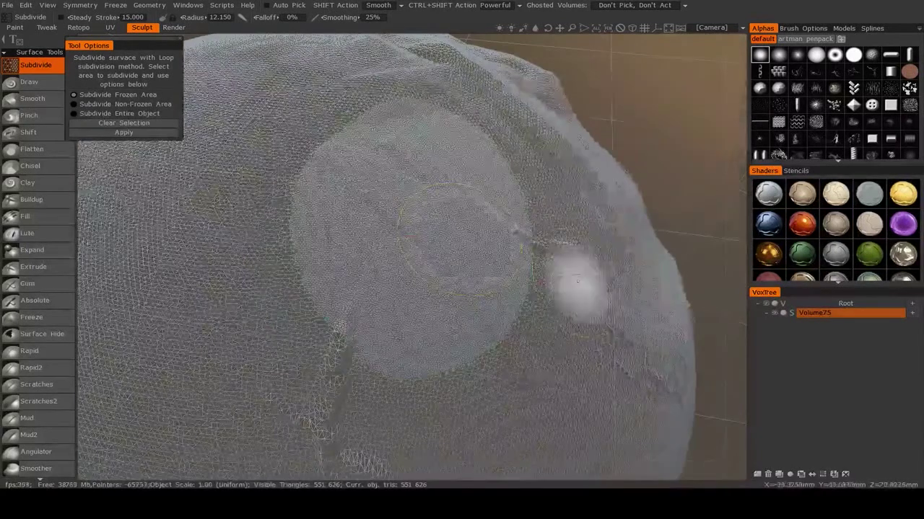
{"action": "left_click_drag", "start_coordinate": [570, 318], "coordinate": [341, 275], "text": "alt"}
{"action": "right_click_drag", "start_coordinate": [340, 273], "coordinate": [334, 246]}
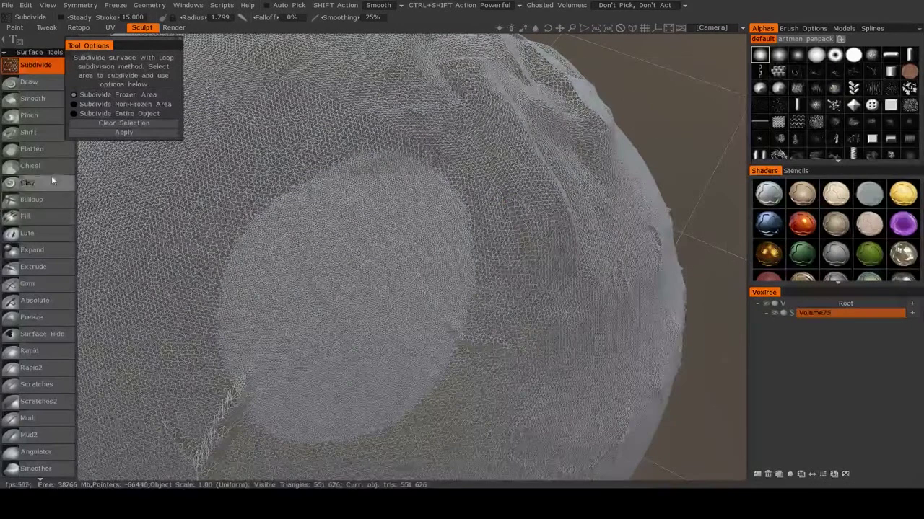
Step: Turn off wireframe and sculpt a broad raised stroke across the subdivided patch with the Draw tool at radius 4.406 and depth 6%
{"action": "key", "text": "w"}
{"action": "left_click", "coordinate": [29, 81]}
{"action": "right_click_drag", "start_coordinate": [371, 295], "coordinate": [396, 272]}
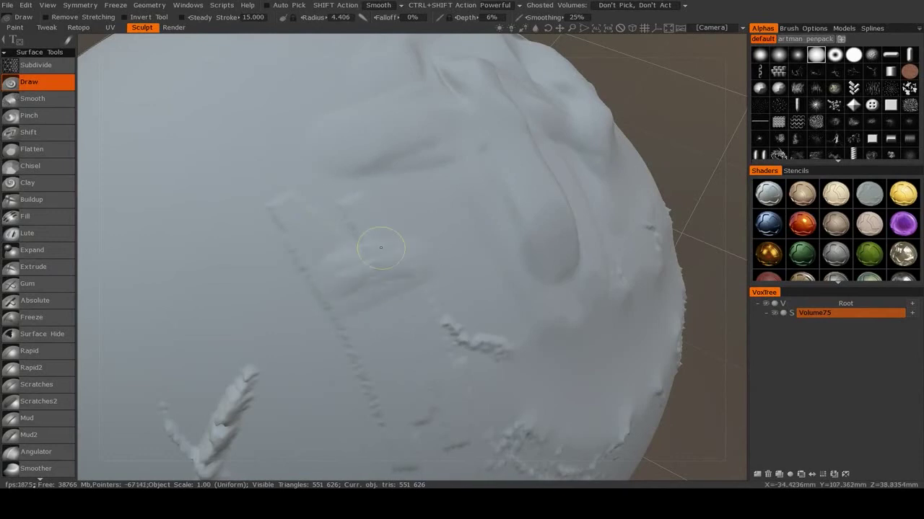
{"action": "mouse_move", "coordinate": [498, 225]}
{"action": "left_mouse_down"}
{"action": "mouse_move", "coordinate": [446, 255]}
{"action": "mouse_move", "coordinate": [473, 263]}
{"action": "left_mouse_up"}
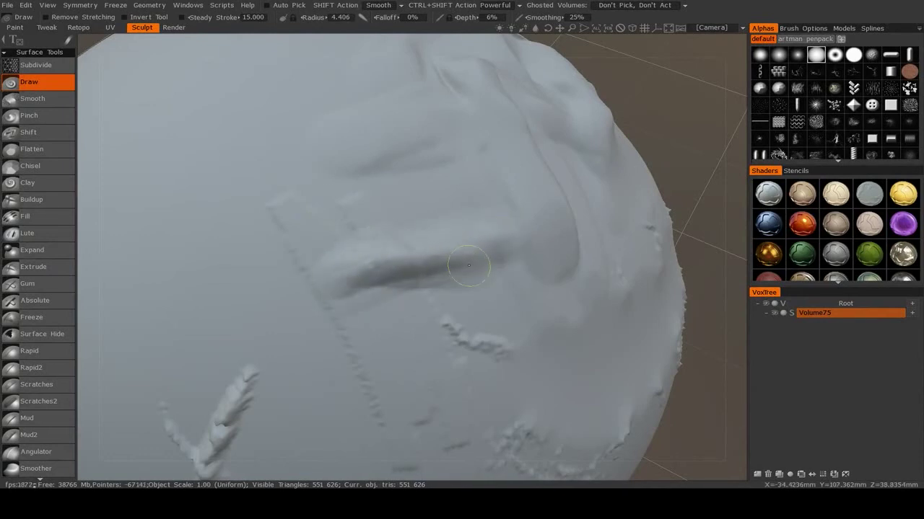
Step: Draw two thin strokes at radius 1.570 and depth 88%, one crossing the subdivided patch's border, and compare their edges in wireframe
{"action": "right_click_drag", "start_coordinate": [413, 298], "coordinate": [398, 298]}
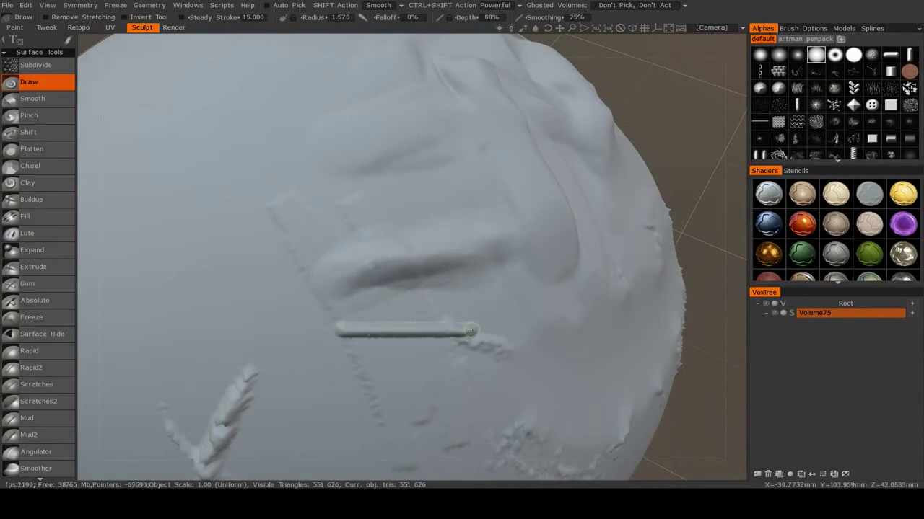
{"action": "middle_click_drag", "start_coordinate": [495, 339], "coordinate": [315, 252]}
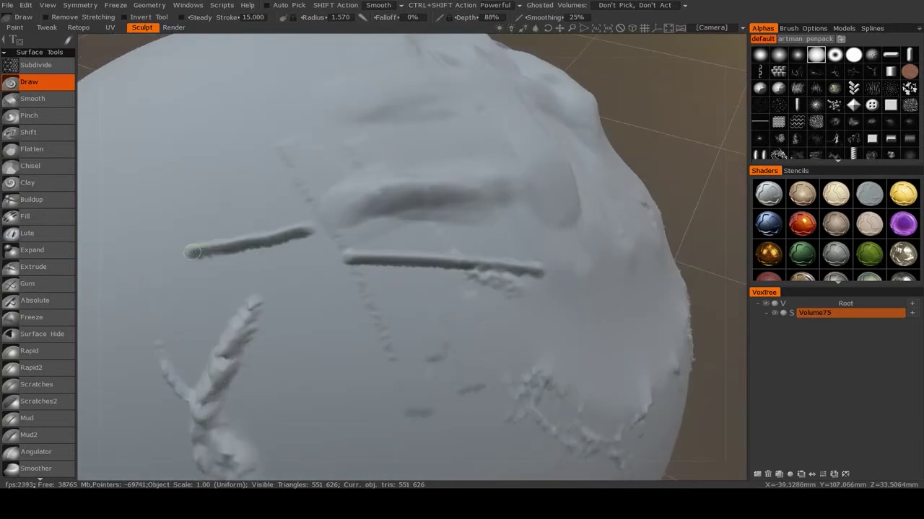
{"action": "middle_click_drag", "start_coordinate": [138, 258], "coordinate": [324, 258]}
{"action": "scroll", "coordinate": [344, 278], "scroll_direction": "up", "scroll_amount": 7}
{"action": "middle_click_drag", "start_coordinate": [365, 213], "coordinate": [356, 274]}
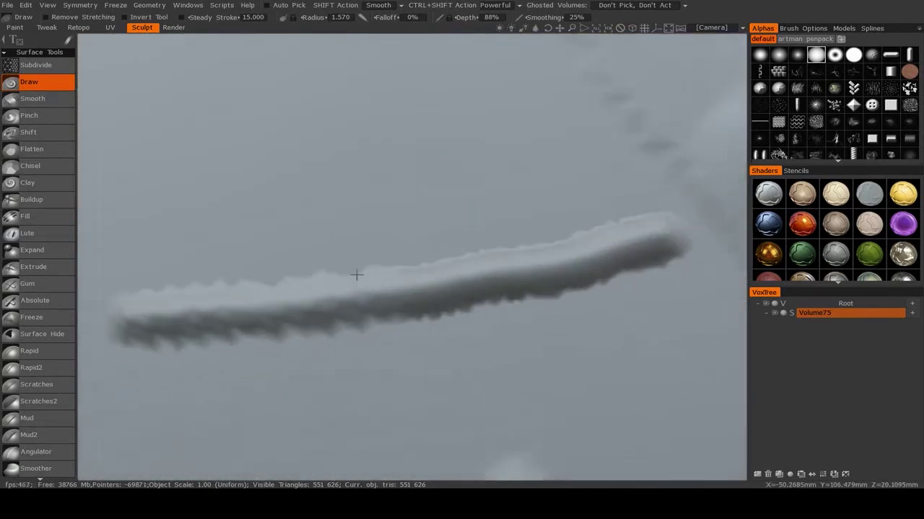
{"action": "scroll", "coordinate": [355, 289], "scroll_direction": "down", "scroll_amount": 3}
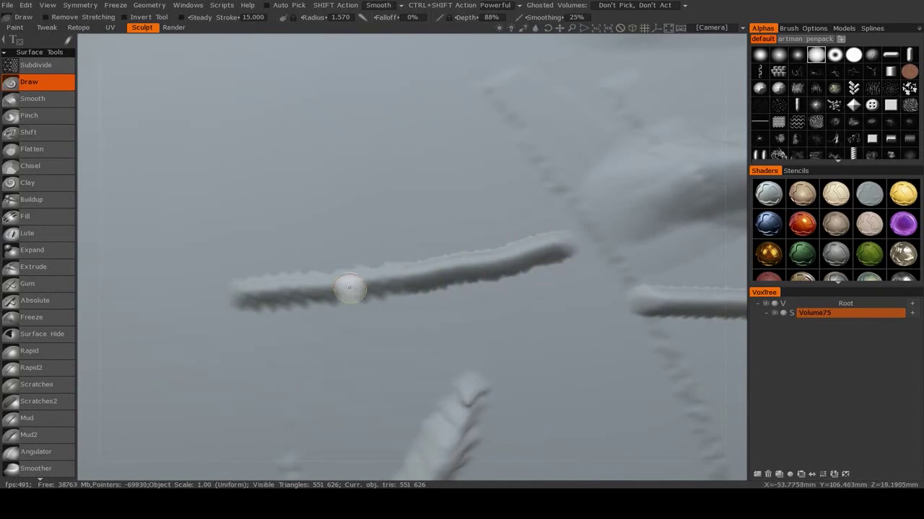
{"action": "key", "text": "w"}
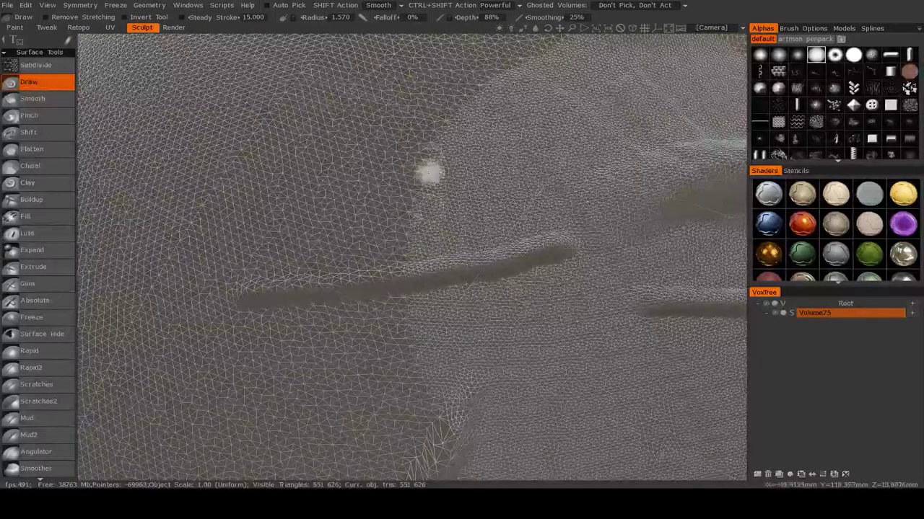
{"action": "key", "text": "w"}
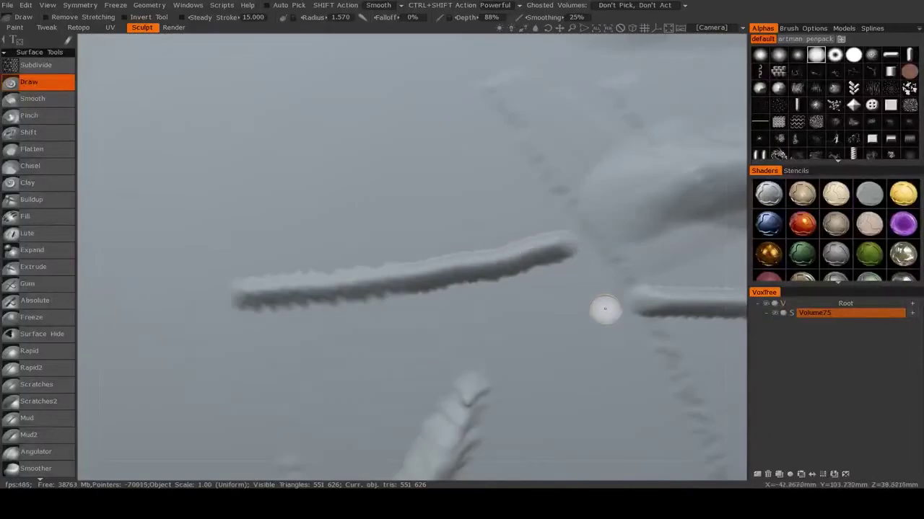
Step: Look through the lists of surface and Live Clay tools and review the finished strokes from around the sphere
{"action": "scroll", "coordinate": [604, 310], "scroll_direction": "down", "scroll_amount": 5}
{"action": "mouse_move", "coordinate": [604, 310]}
{"action": "middle_mouse_down"}
{"action": "mouse_move", "coordinate": [462, 289]}
{"action": "mouse_move", "coordinate": [390, 252]}
{"action": "mouse_move", "coordinate": [563, 303]}
{"action": "mouse_move", "coordinate": [390, 267]}
{"action": "mouse_move", "coordinate": [339, 233]}
{"action": "middle_mouse_up"}
{"action": "right_click", "coordinate": [339, 233]}
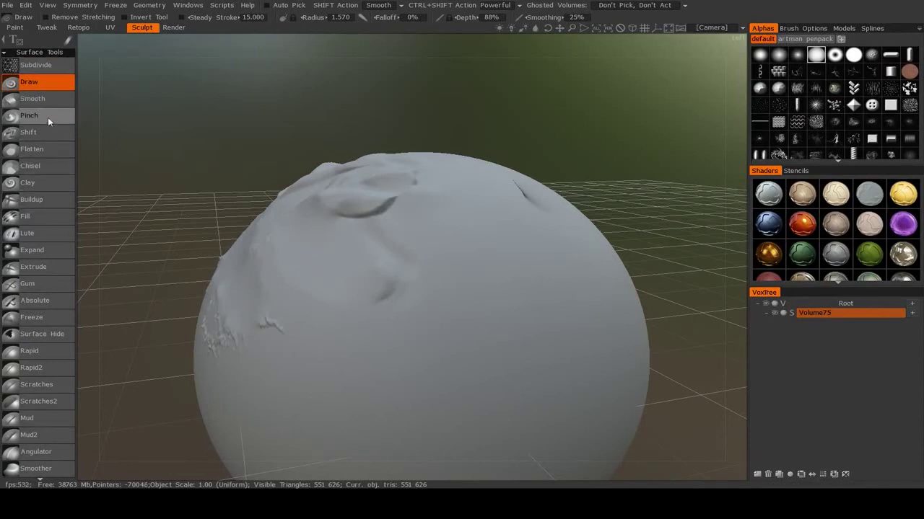
{"action": "scroll", "coordinate": [36, 292], "scroll_direction": "down", "scroll_amount": 1}
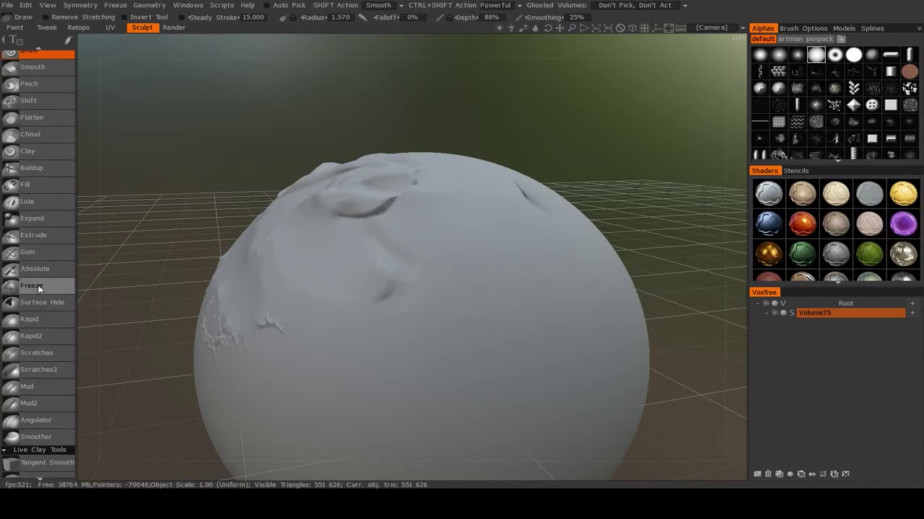
{"action": "scroll", "coordinate": [40, 290], "scroll_direction": "up", "scroll_amount": 1}
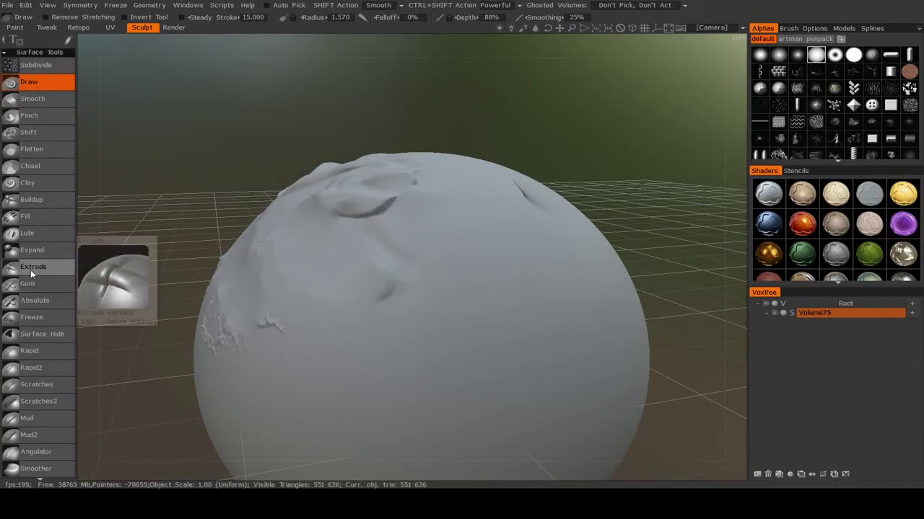
{"action": "scroll", "coordinate": [28, 272], "scroll_direction": "down", "scroll_amount": 5}
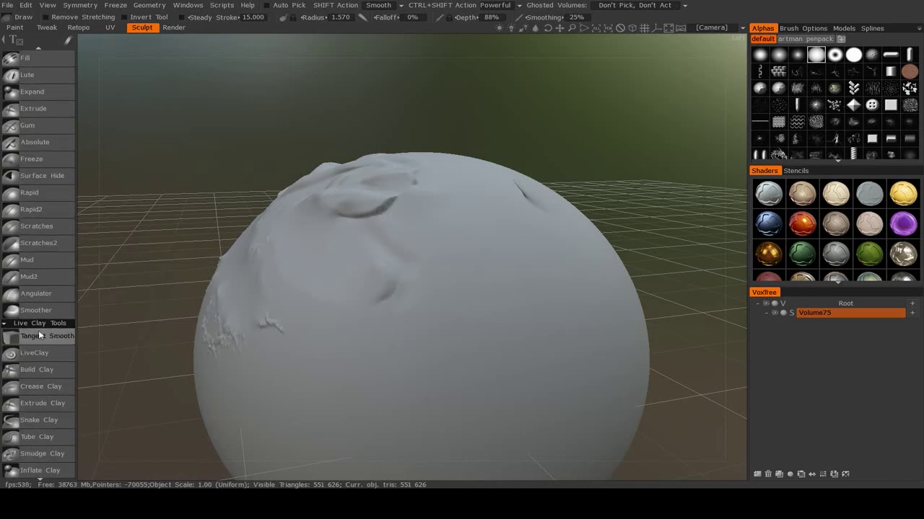
{"action": "left_click_drag", "start_coordinate": [183, 260], "coordinate": [702, 274]}
{"action": "right_click_drag", "start_coordinate": [701, 275], "coordinate": [723, 279]}
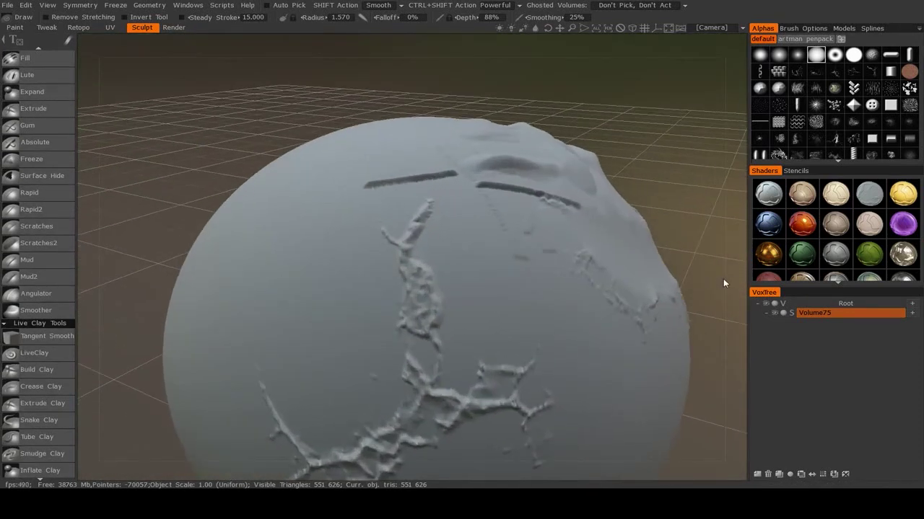
{"action": "middle_click_drag", "start_coordinate": [696, 247], "coordinate": [606, 251]}
{"action": "left_click_drag", "start_coordinate": [596, 262], "coordinate": [556, 240]}
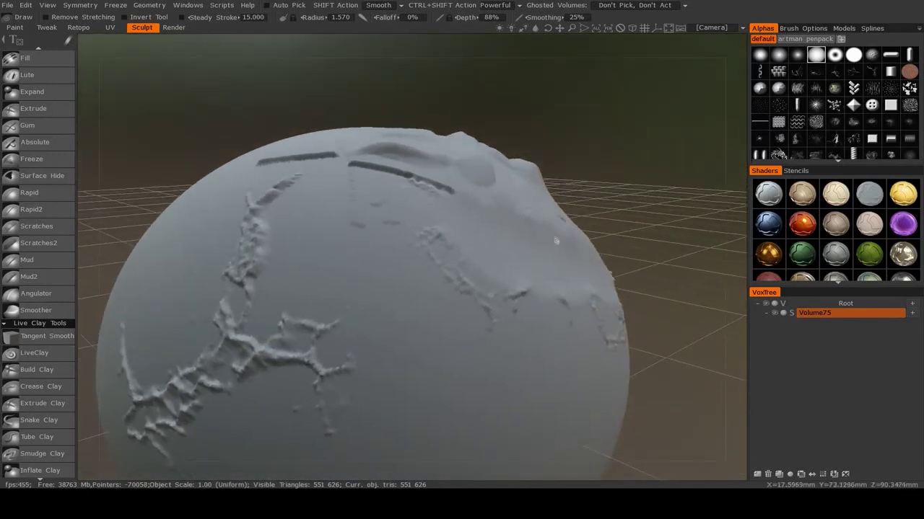